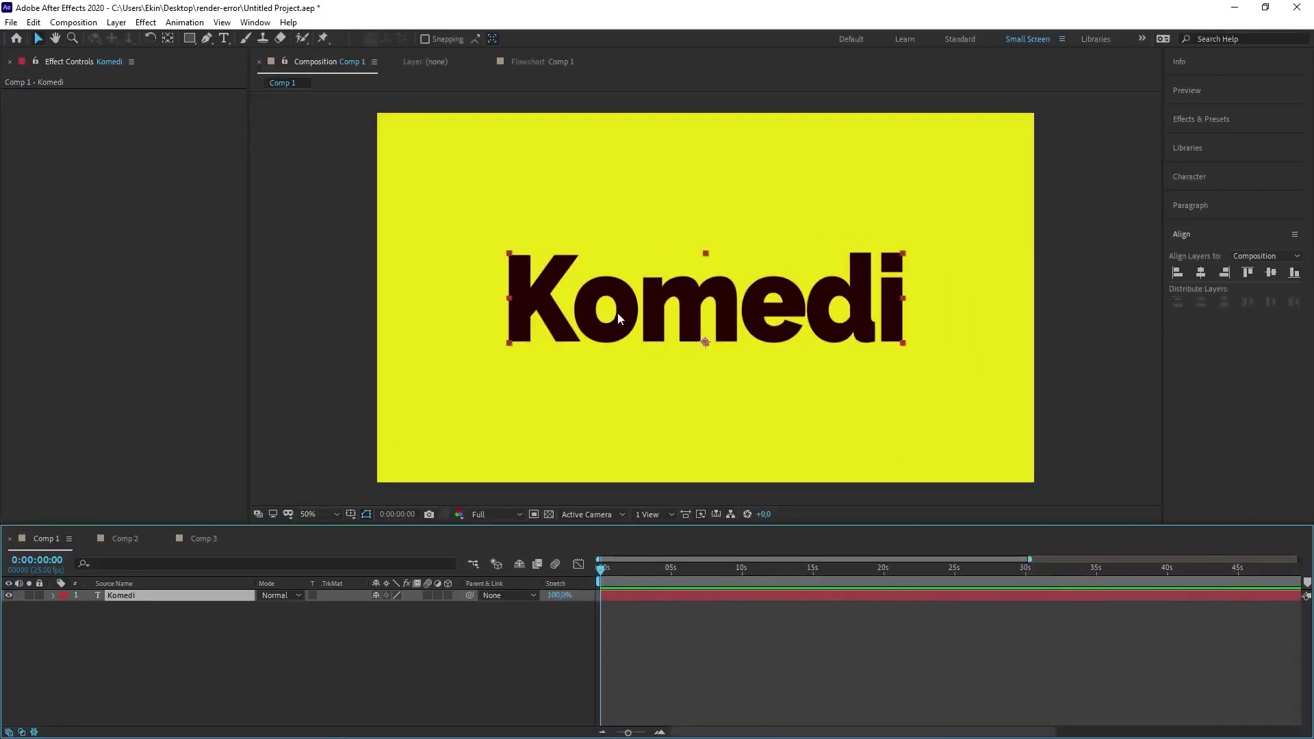
Add Animator 1 to the Komedi text layer with Position and Rotation properties
left_click(51, 597)
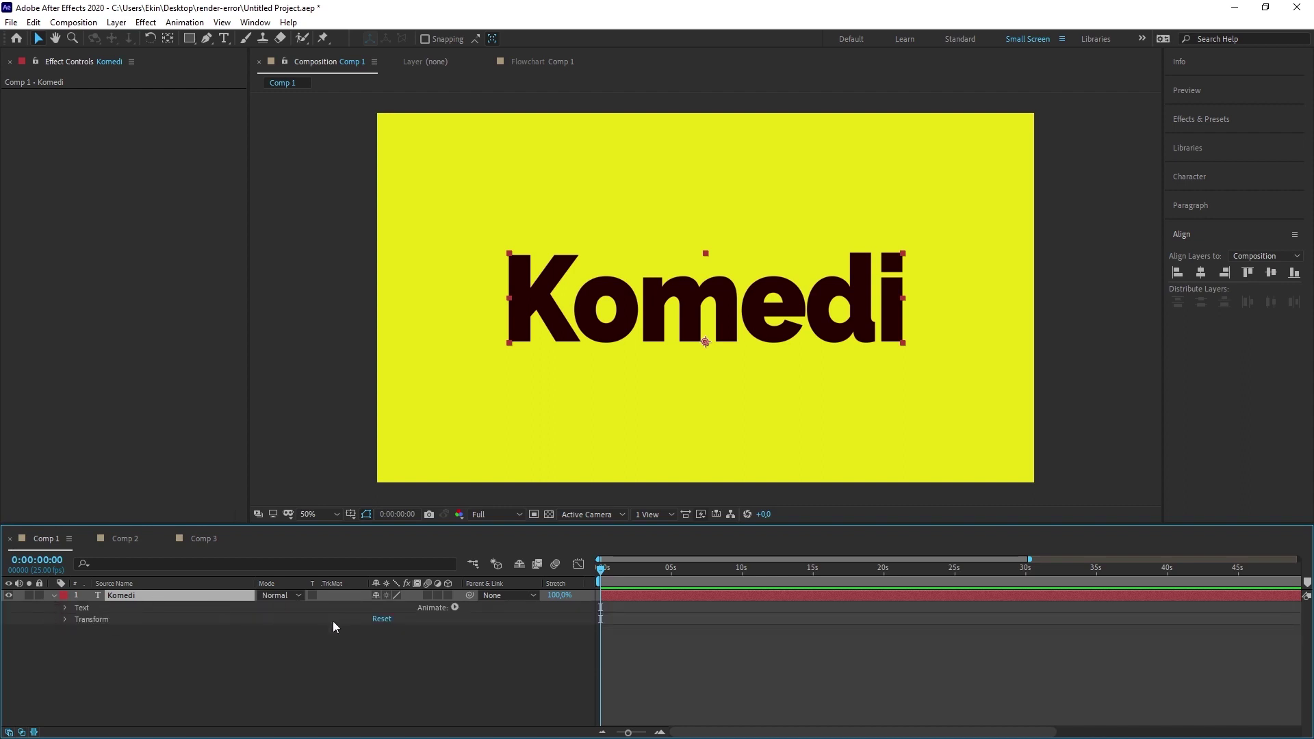
left_click(455, 608)
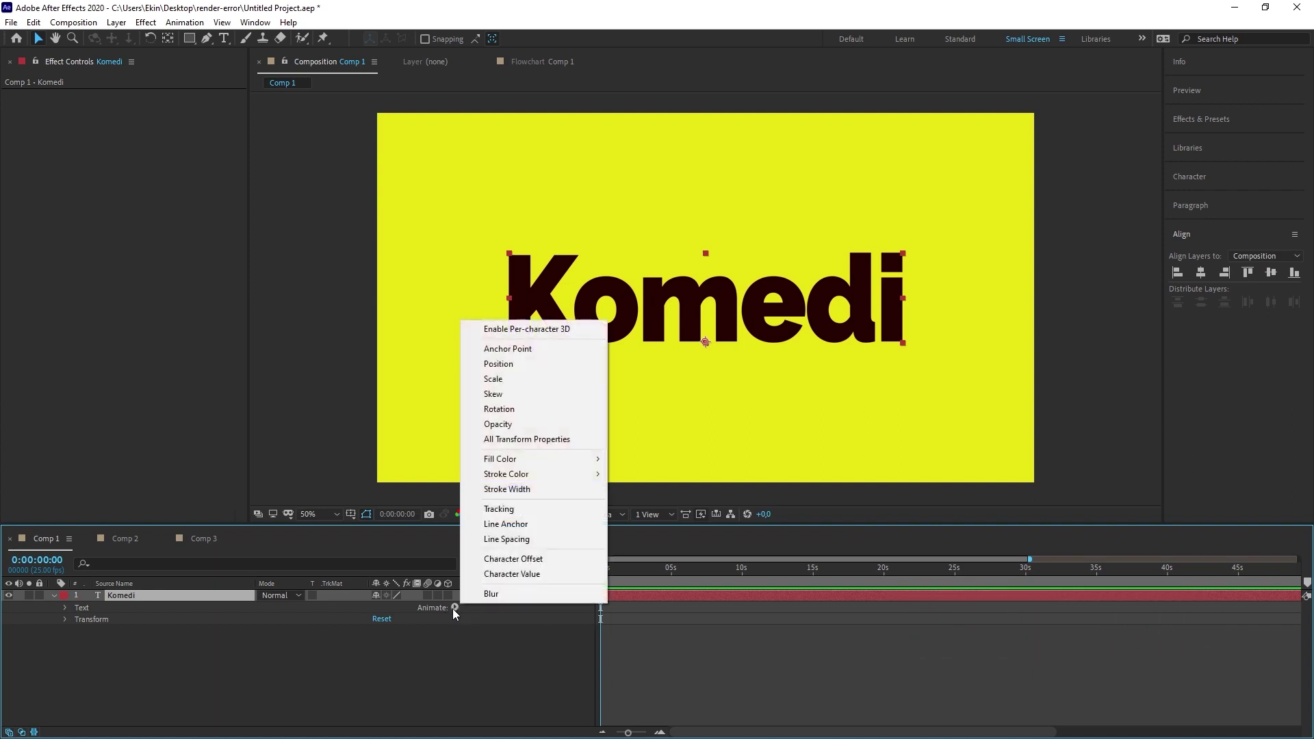
left_click(508, 367)
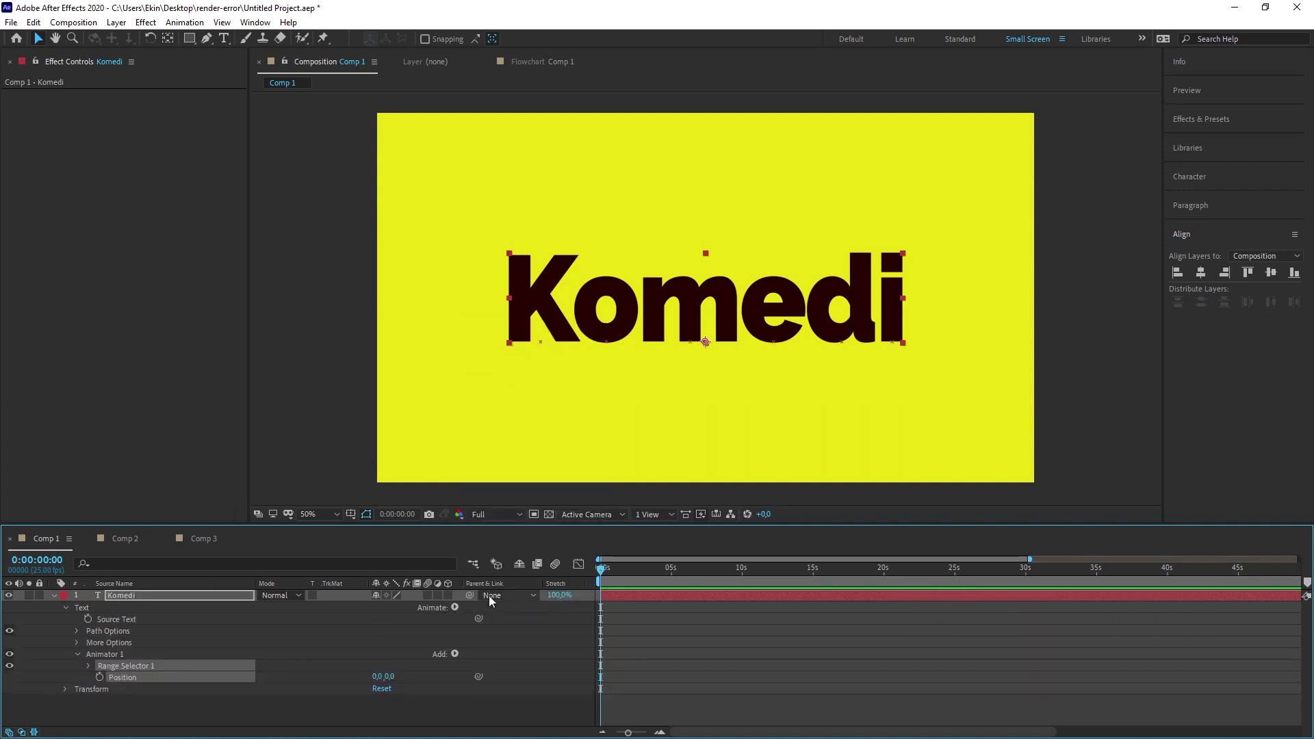
left_click(455, 654)
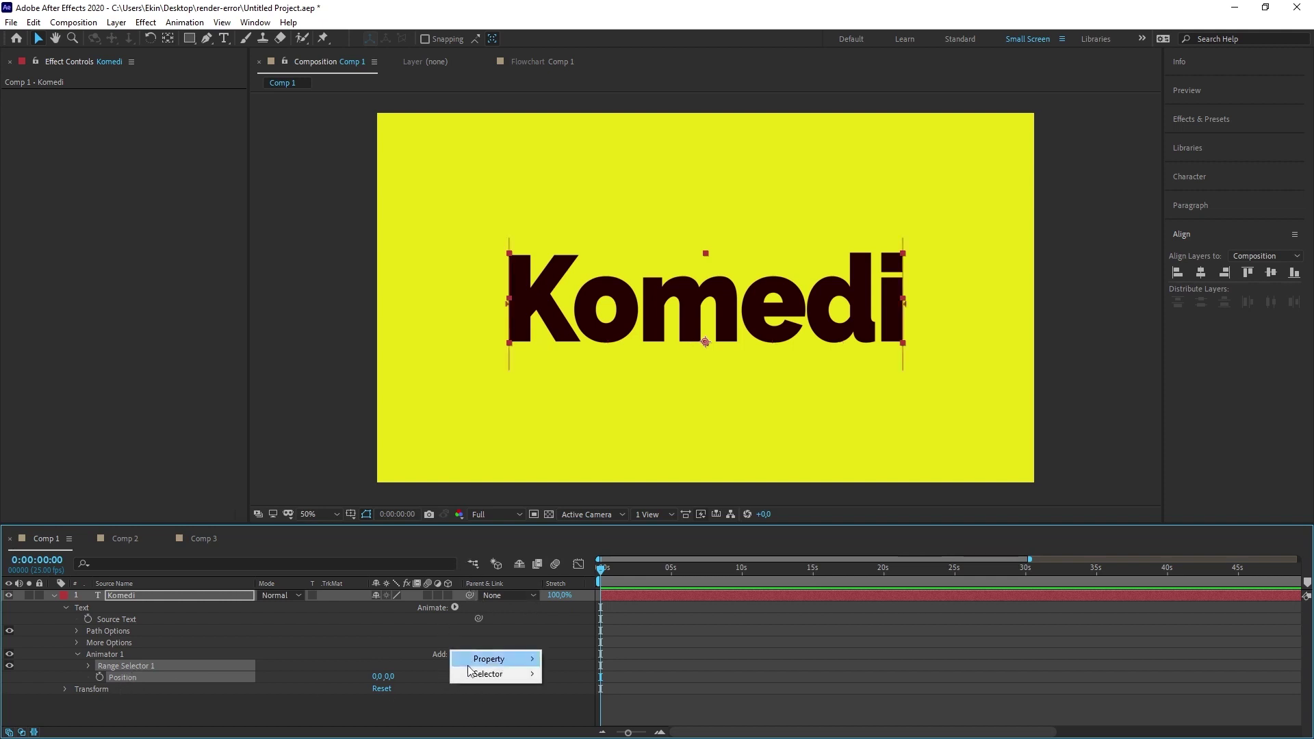
mouse_move(490, 659)
left_click(576, 479)
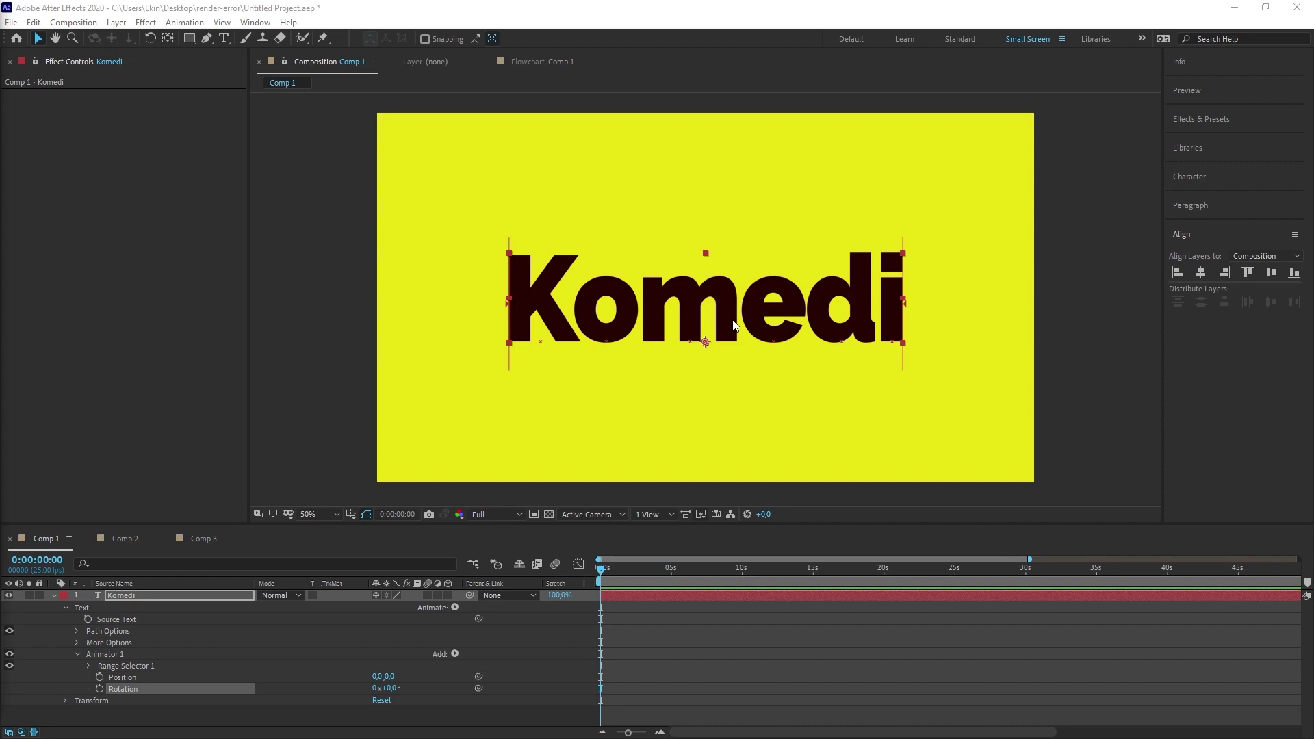
Add a Wiggly Selector to Animator 1
left_click(451, 658)
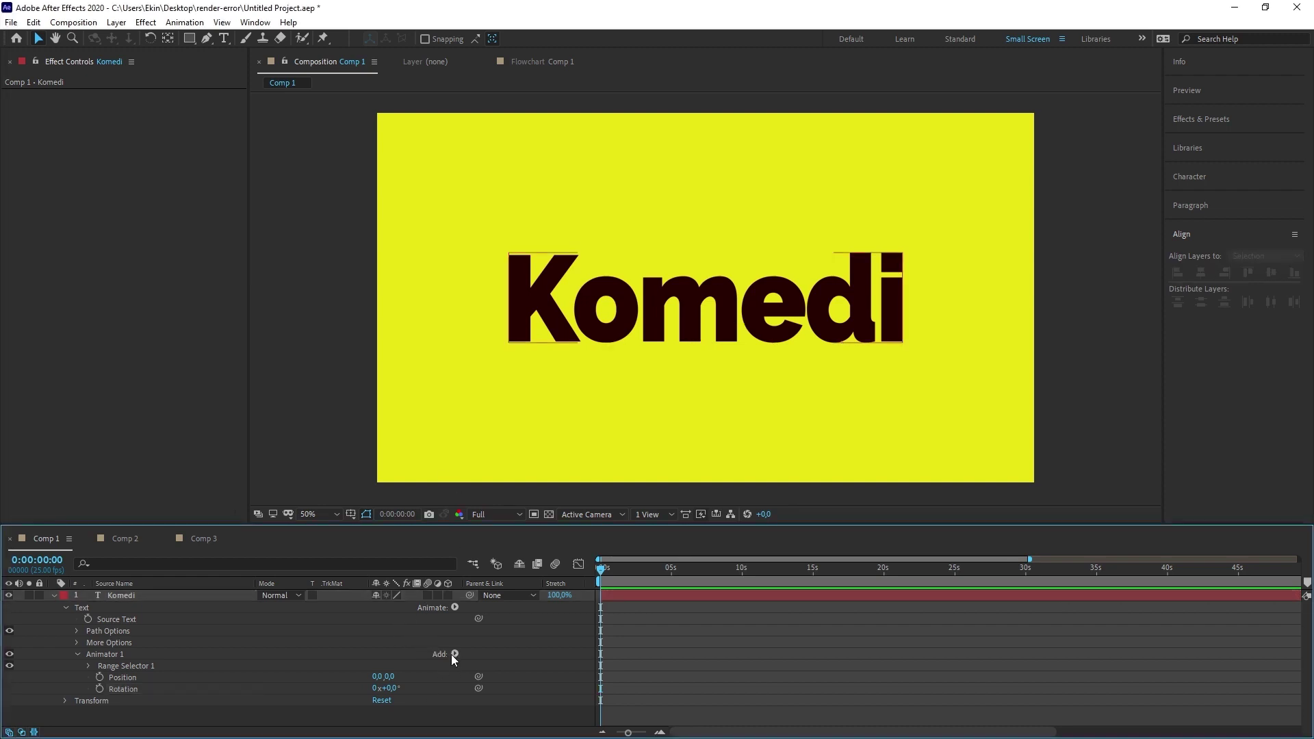
left_click(453, 655)
mouse_move(490, 674)
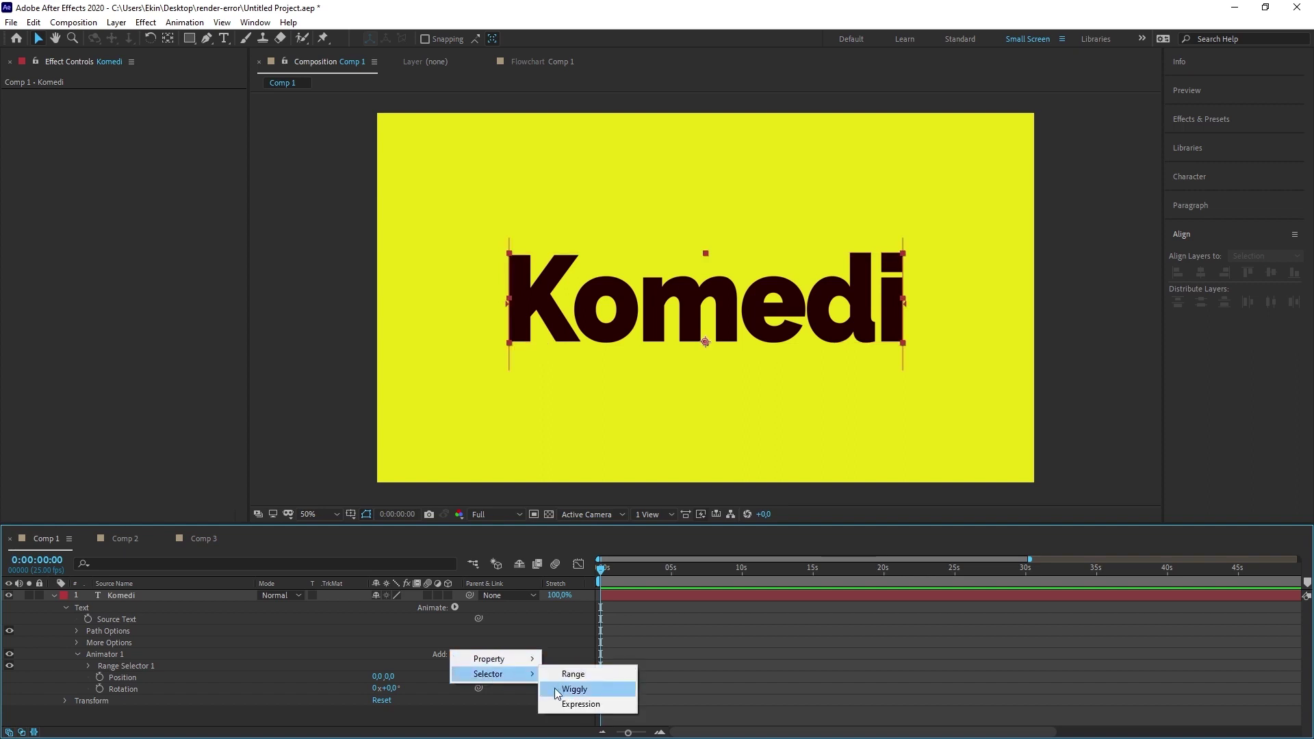
left_click(588, 690)
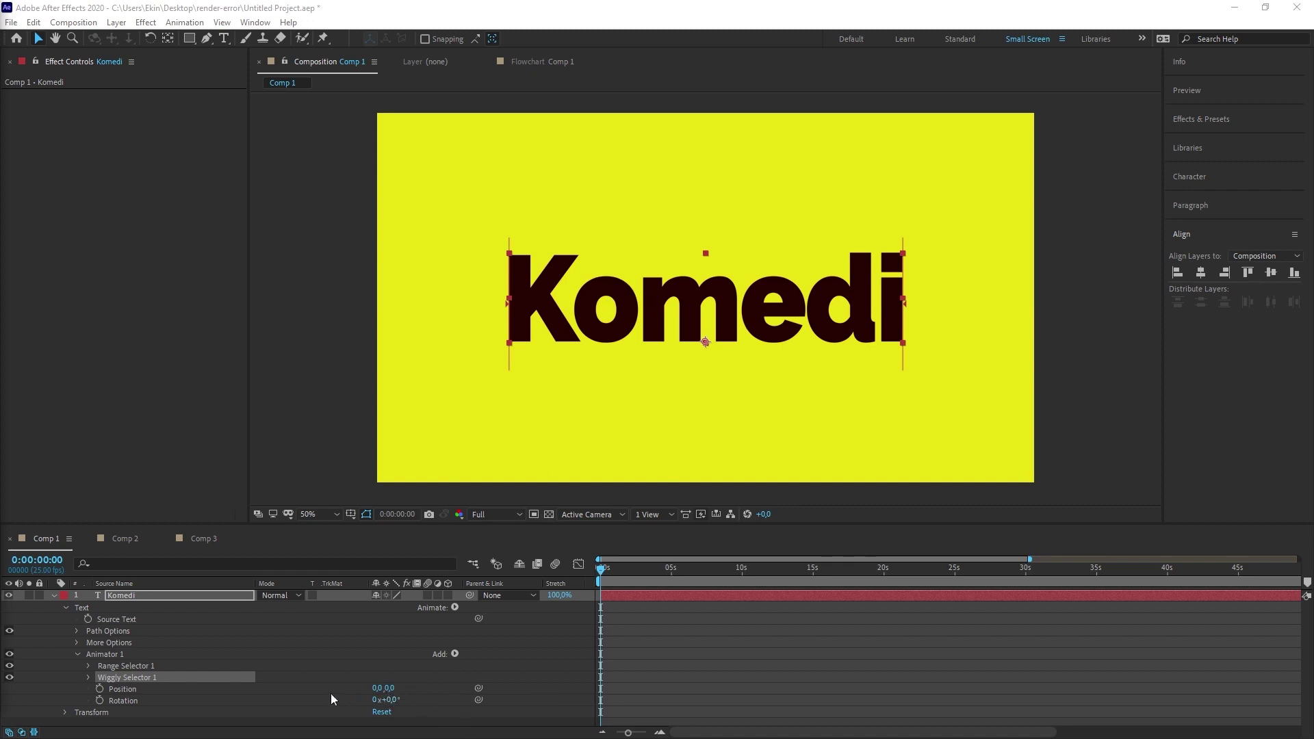
Set the animator's Rotation to 10° and Position to 0,20
left_click(105, 697)
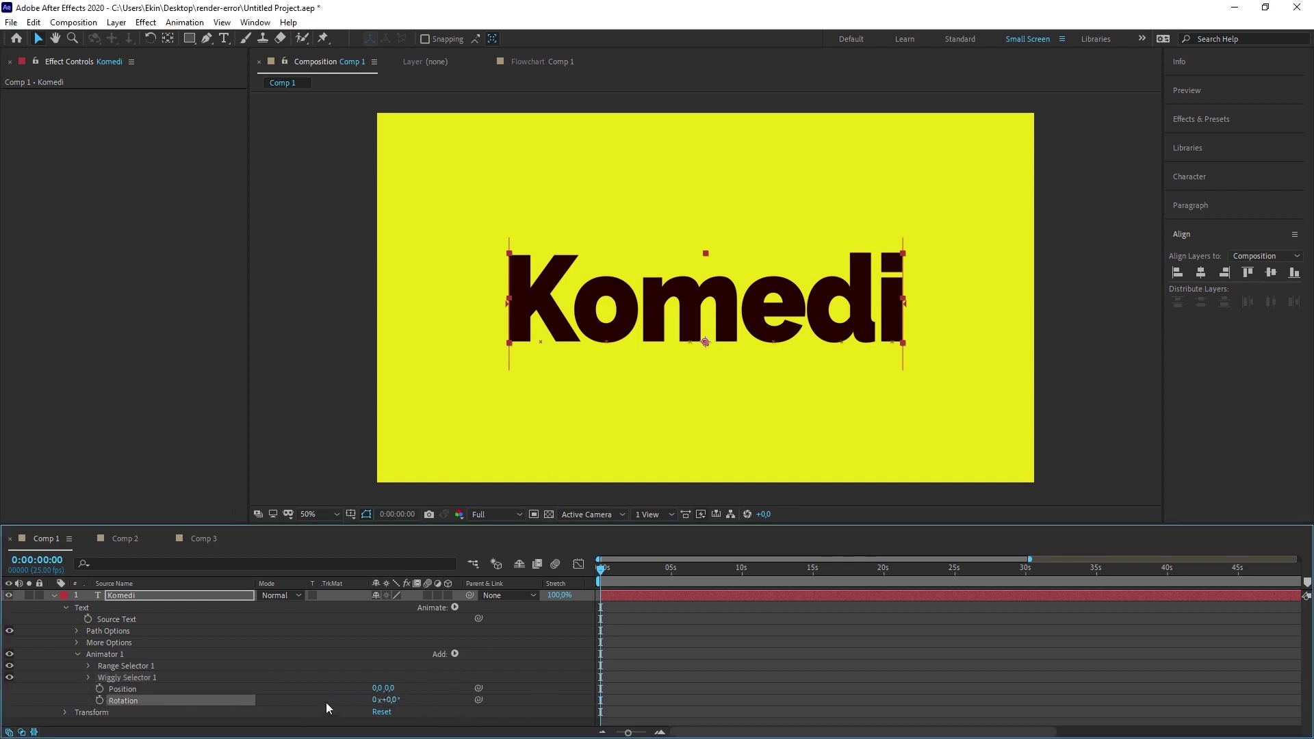
left_click(392, 701)
type("10")
key("Return")
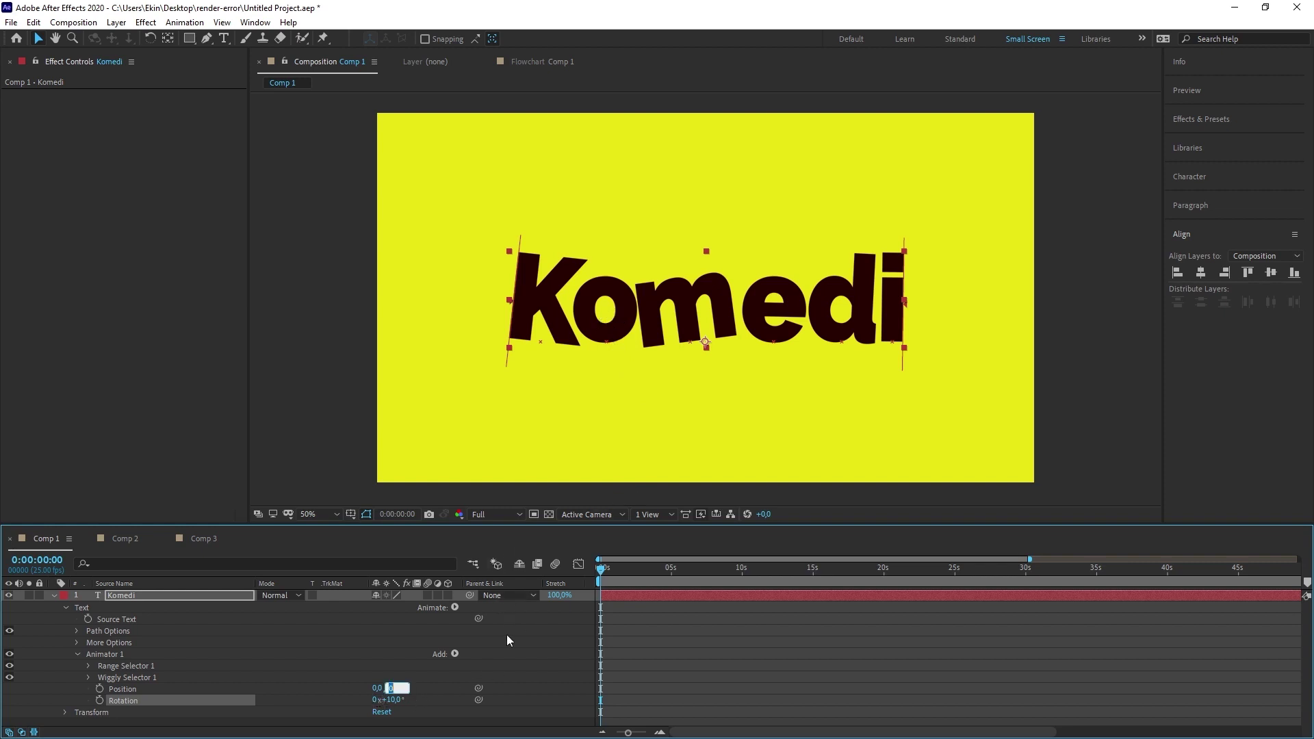
type("20")
key("Return")
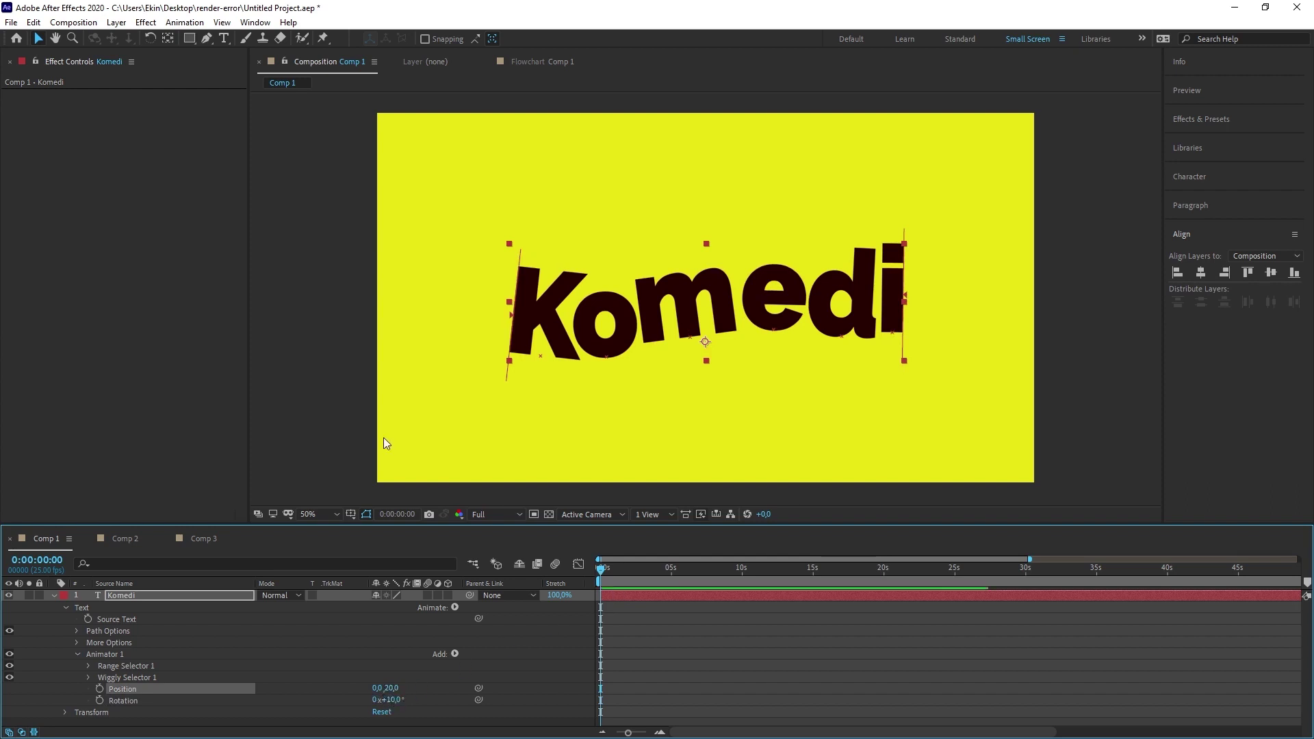
key("space")
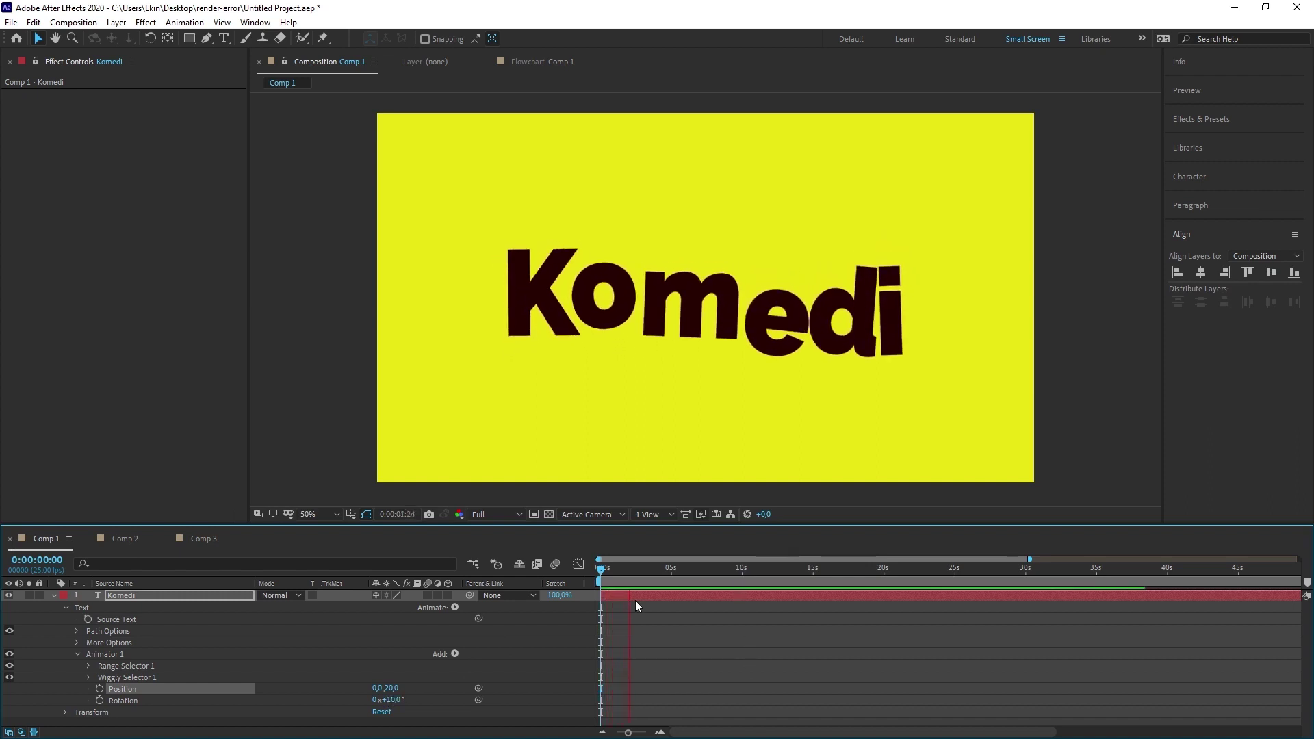
key("space")
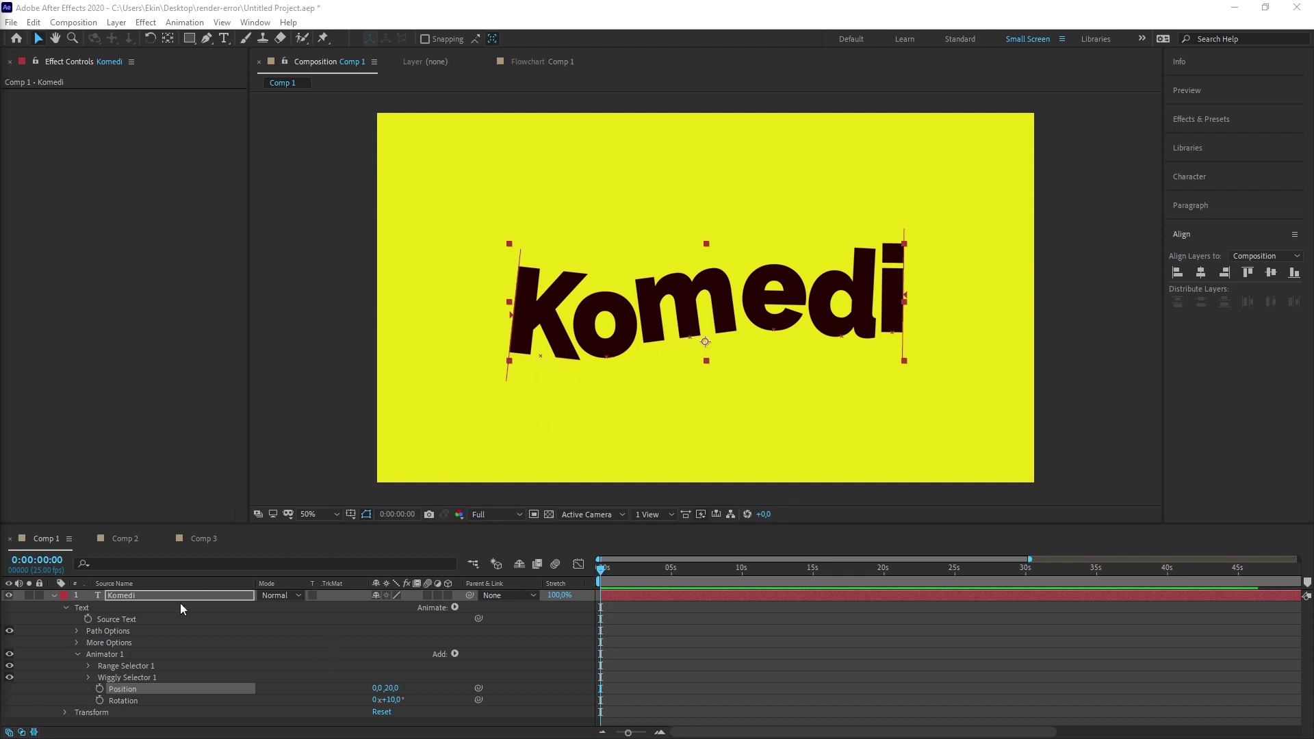
Shift Komedi's Grouping Alignment vertically under More Options and preview the wiggle
left_click(76, 643)
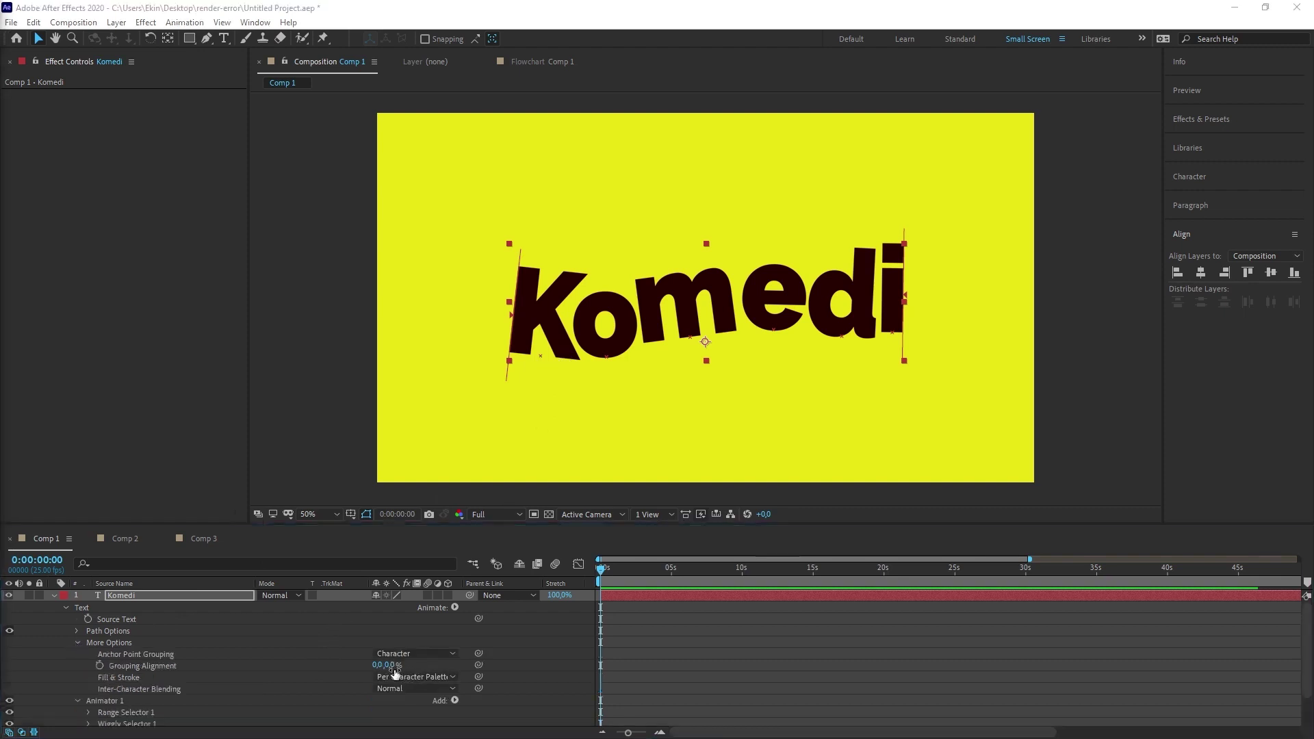
left_click_drag(394, 665, 457, 671)
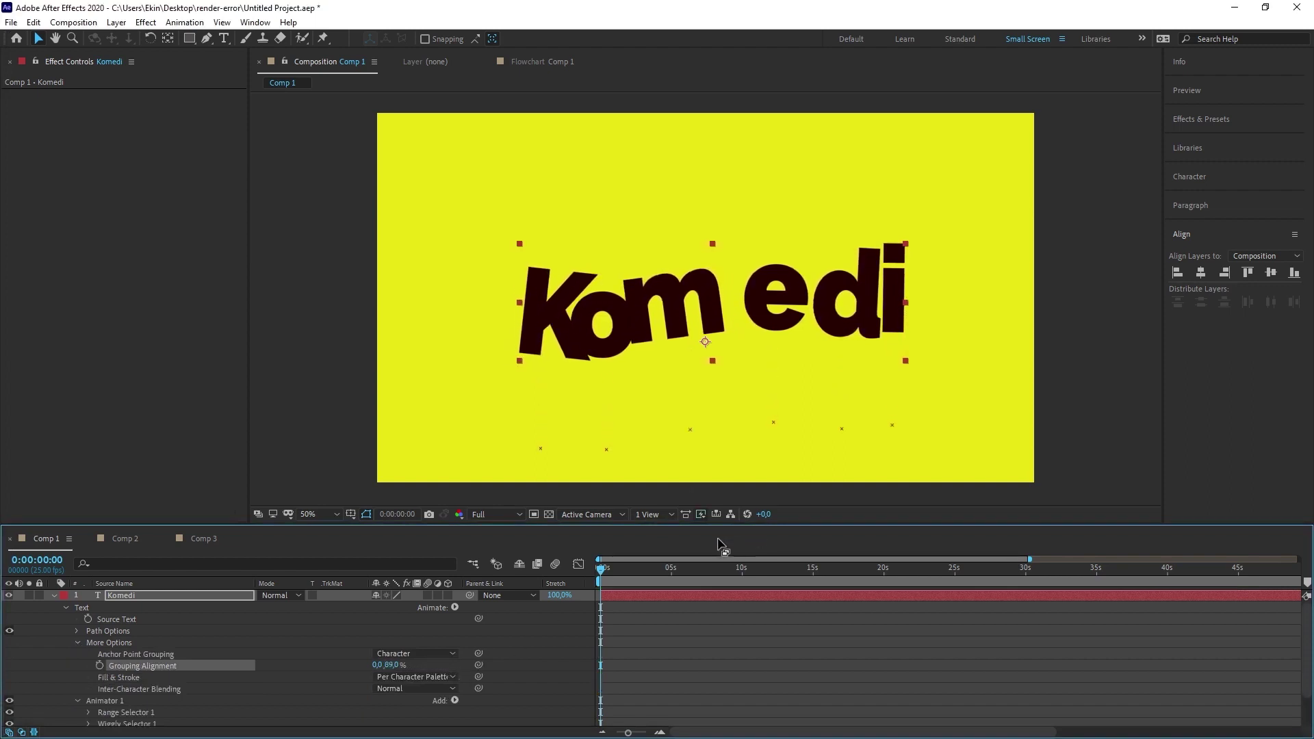
key("space")
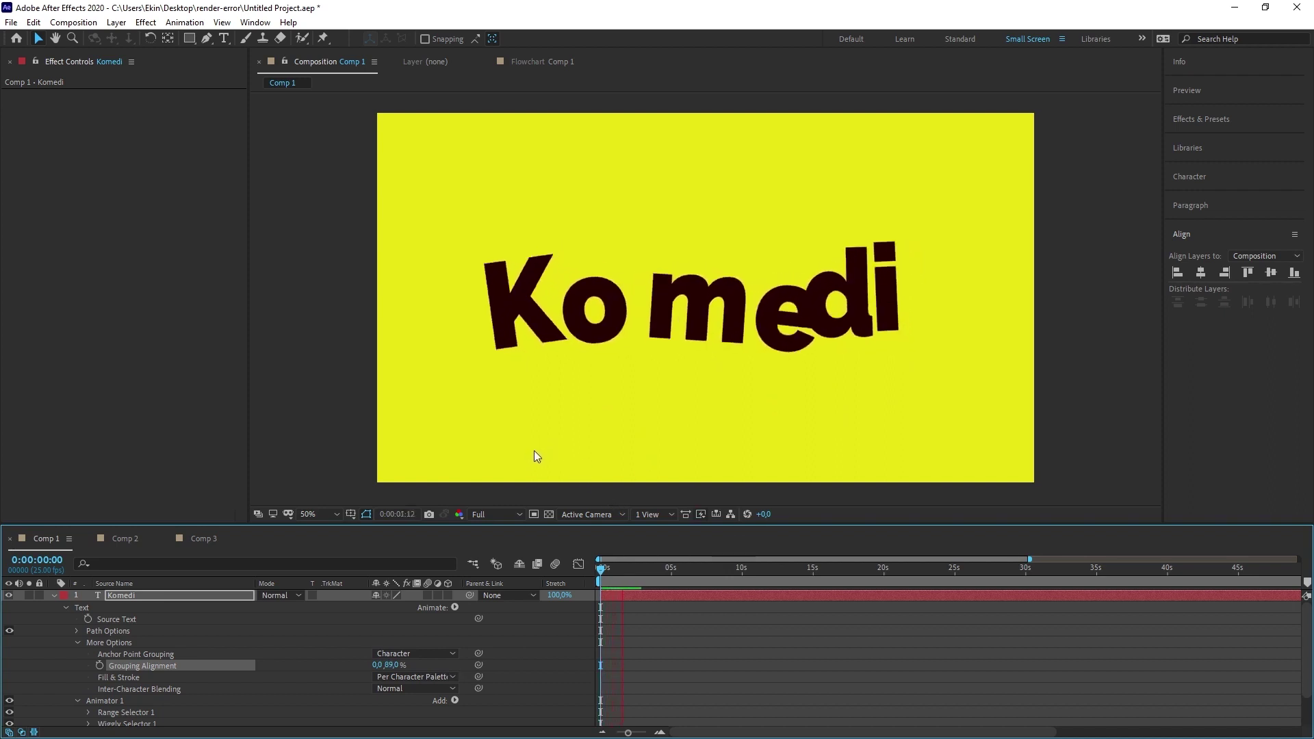
key("space")
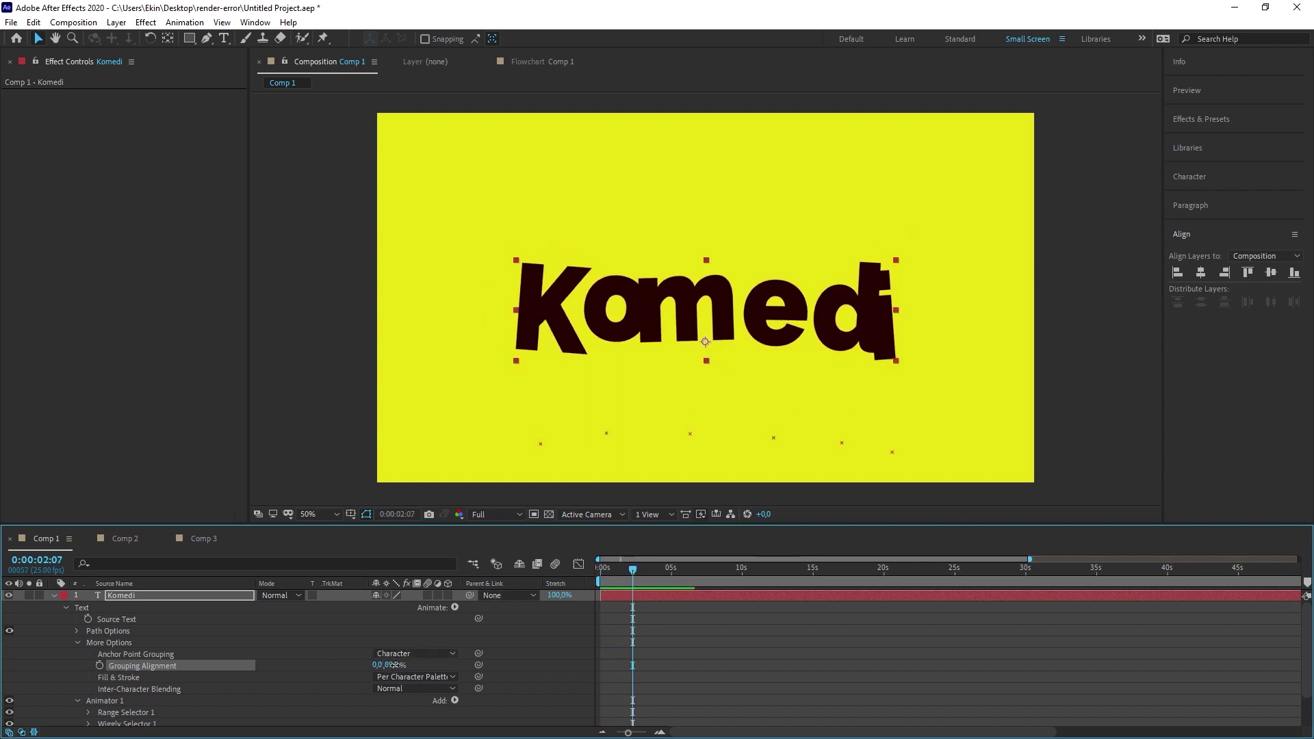
Try Grouping Alignment at -187%, undo back to -34%, and preview the closed-up letters
left_click_drag(393, 665, 329, 665)
key("space")
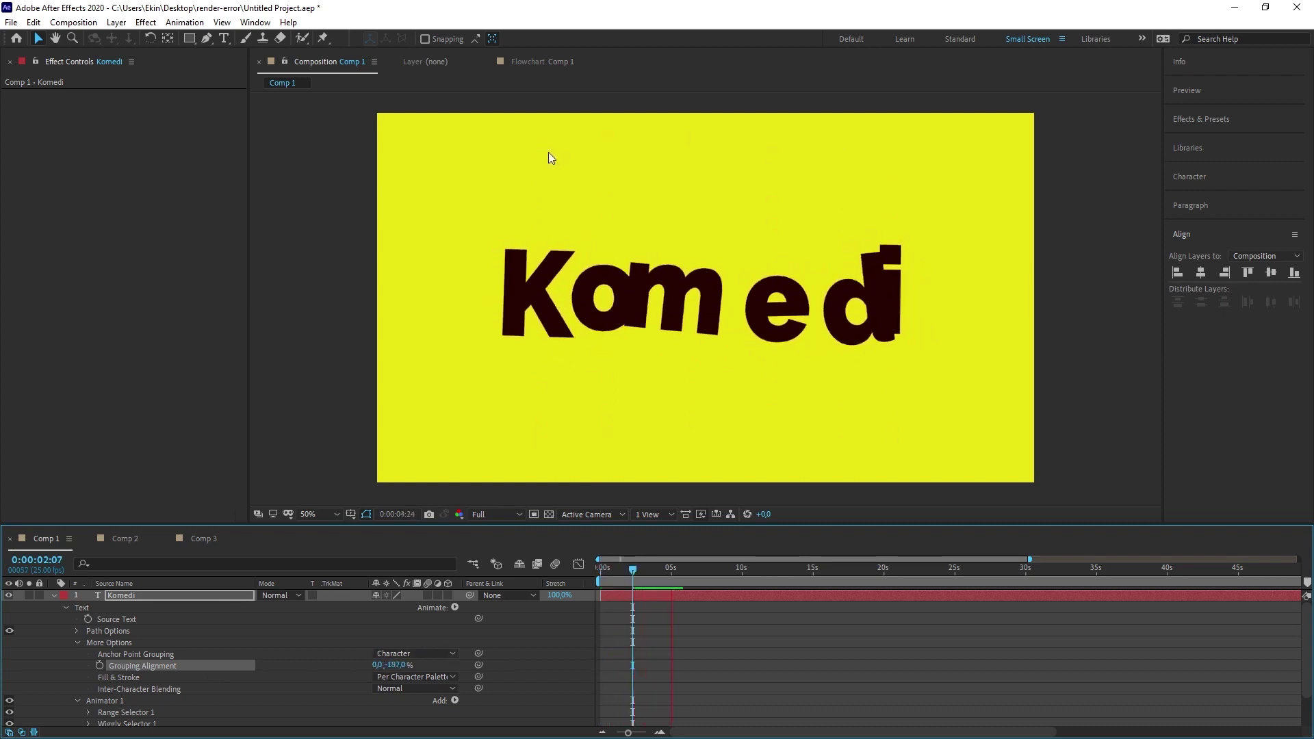
key("space")
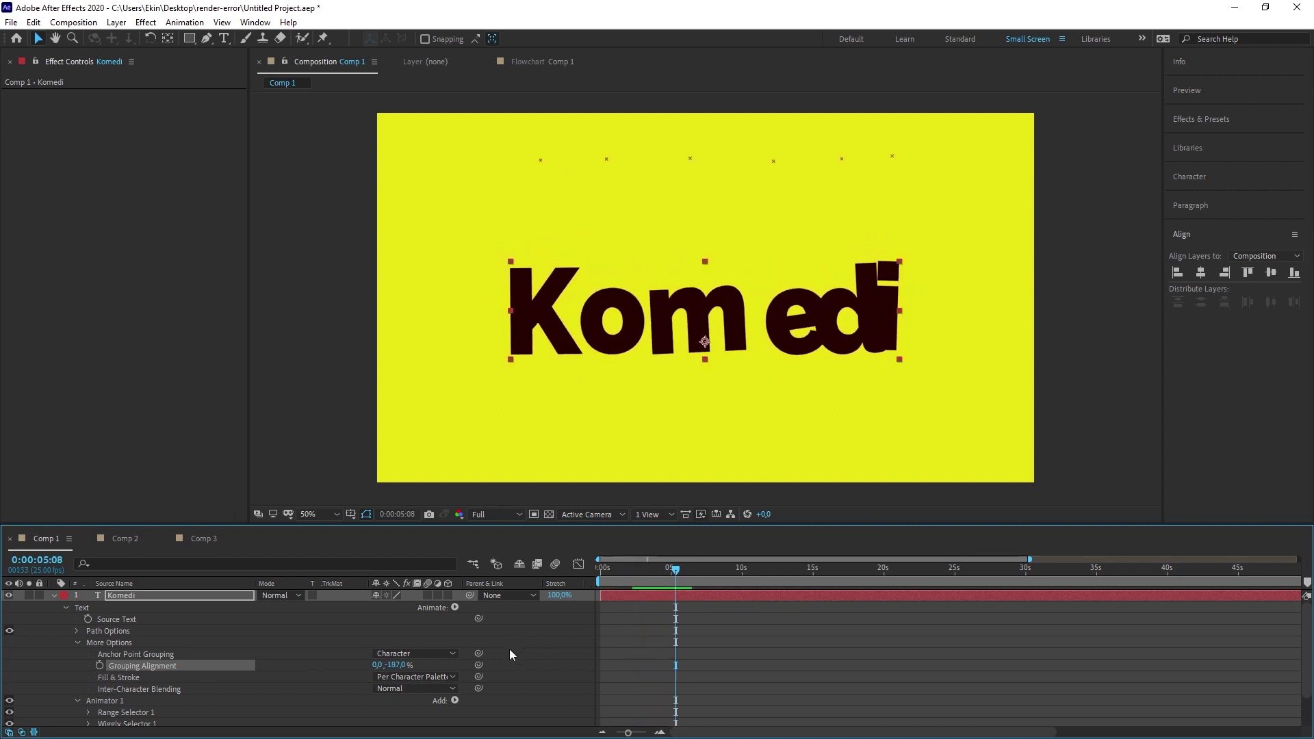
key("ctrl+z")
key("space")
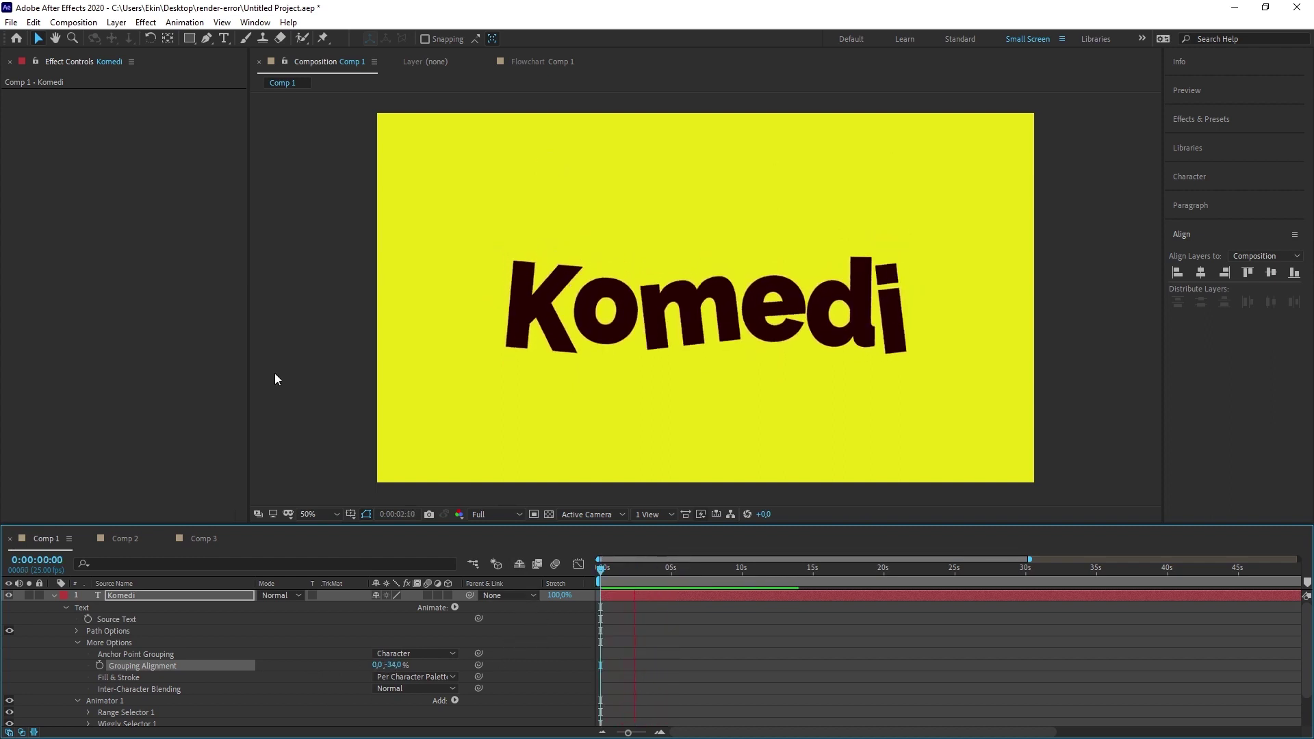
left_click(638, 308)
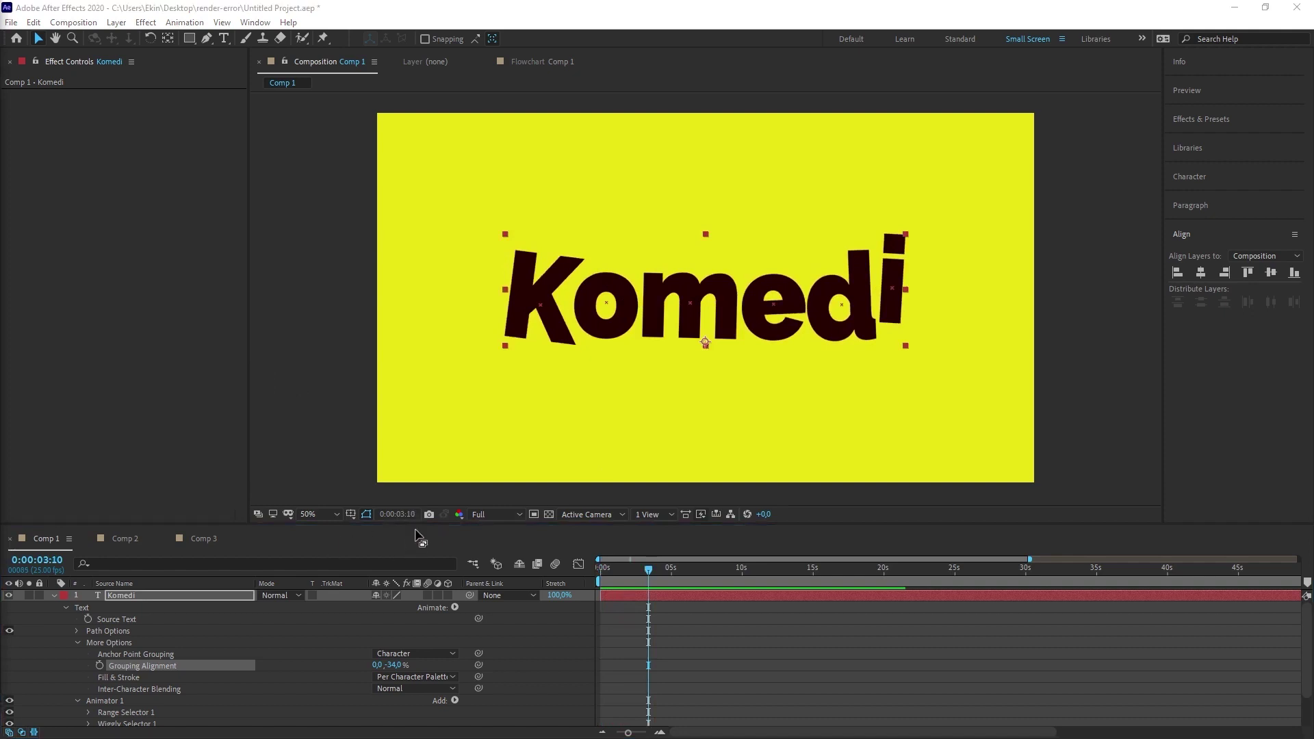
Raise Wiggly Selector 1's Correlation to 100% and preview from the start
left_click(77, 643)
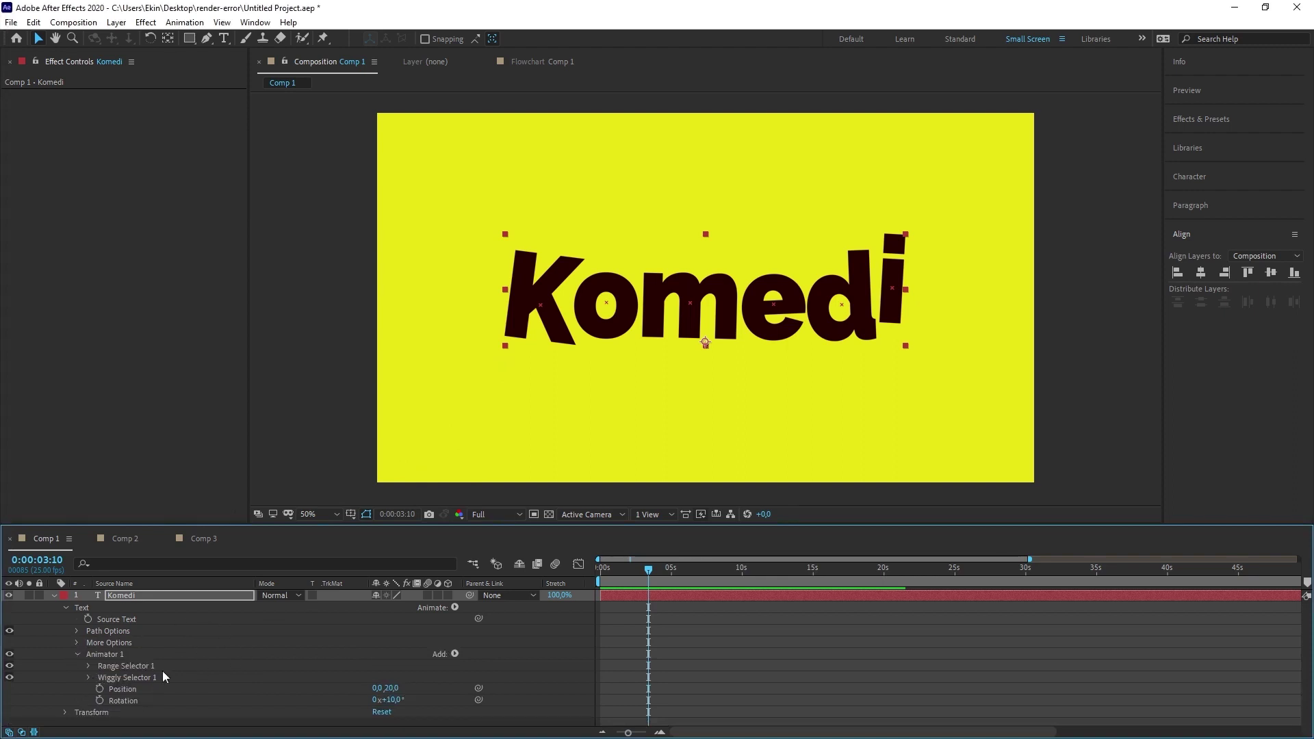
left_click(88, 677)
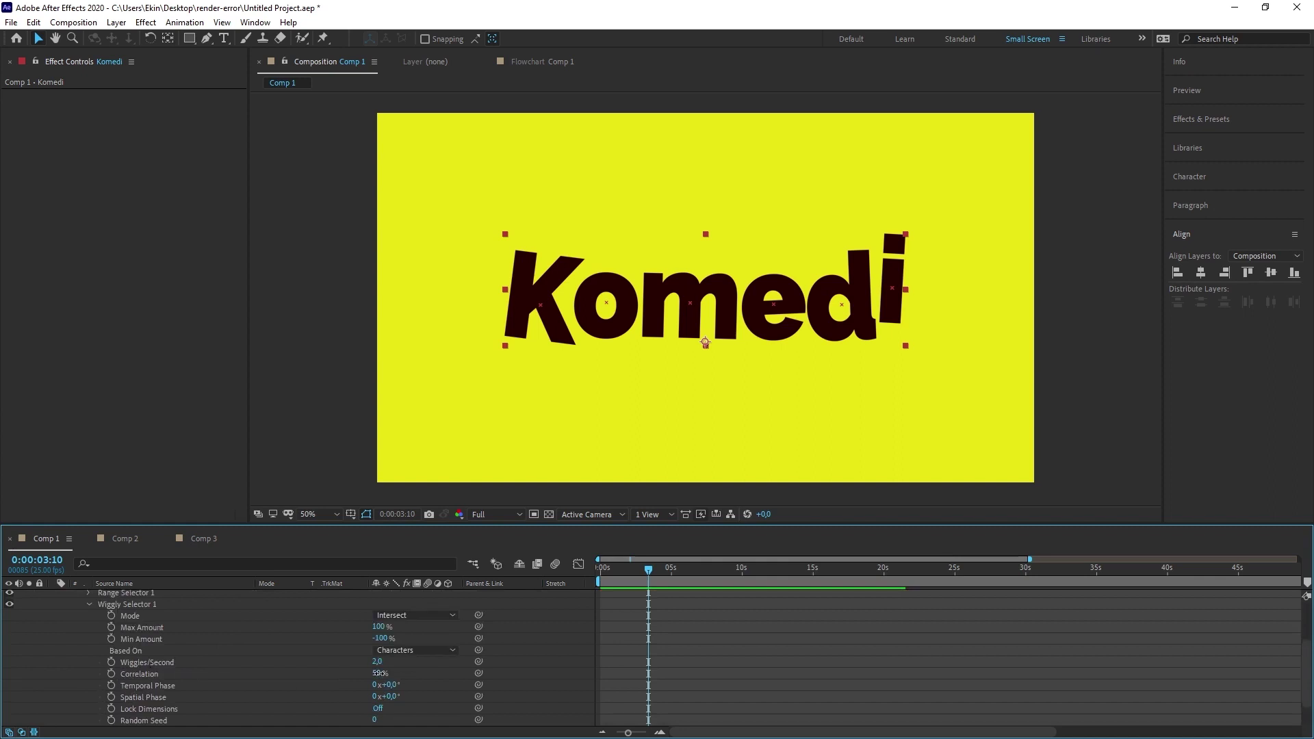
left_click_drag(377, 674, 535, 630)
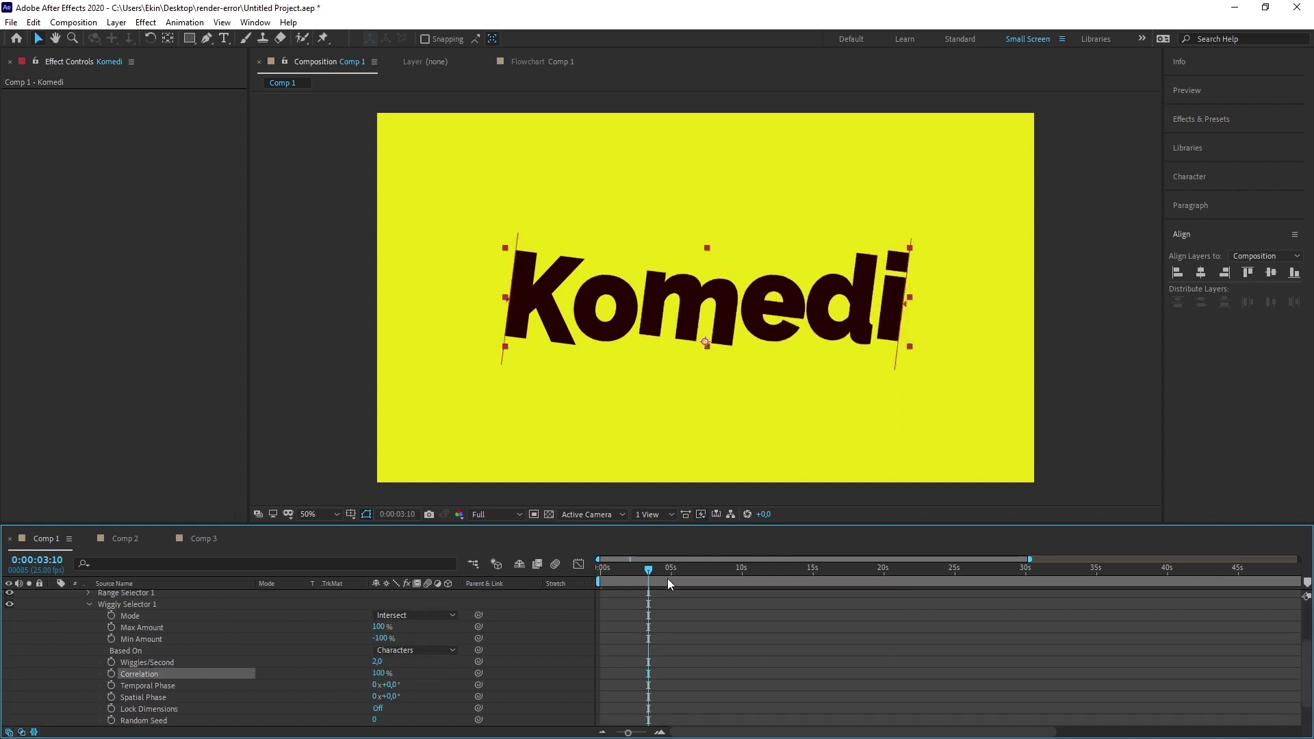
key("Home")
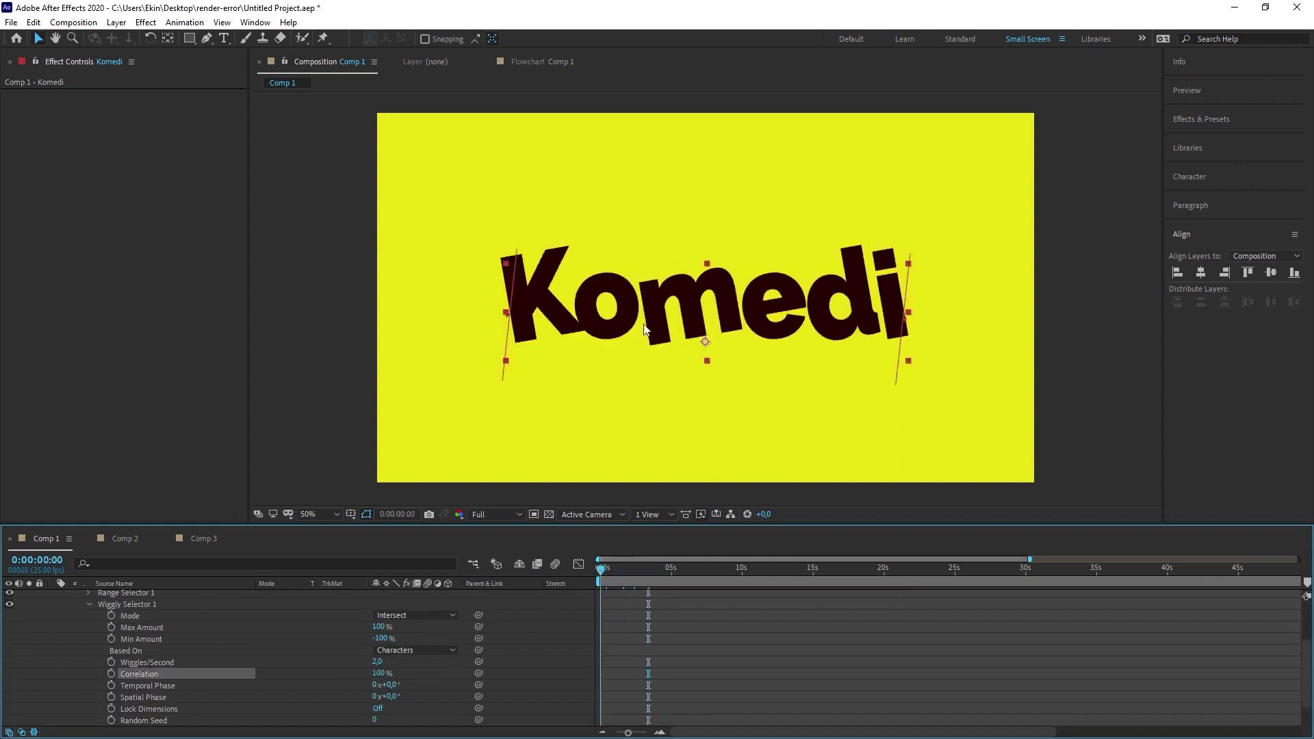
key("space")
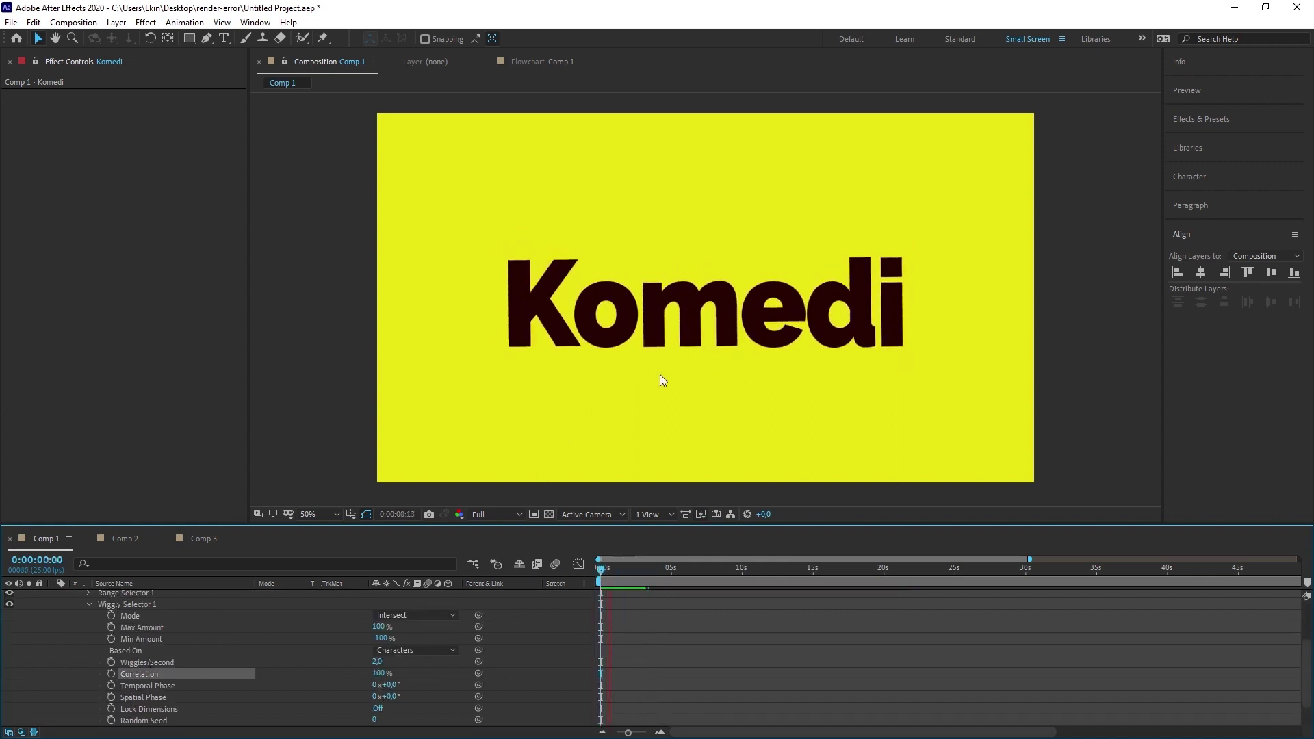
key("space")
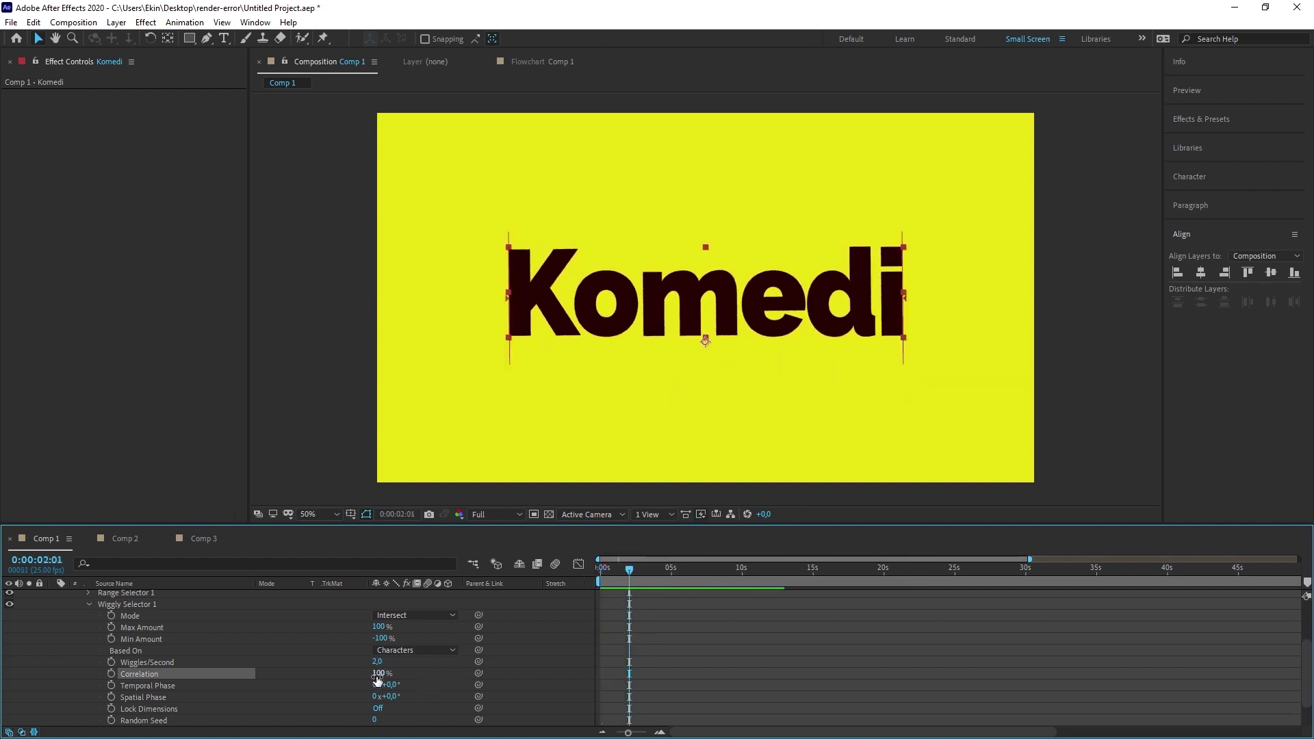
Set Correlation to 1% and preview the independently wiggling letters
left_click(378, 673)
type("1")
key("Return")
key("space")
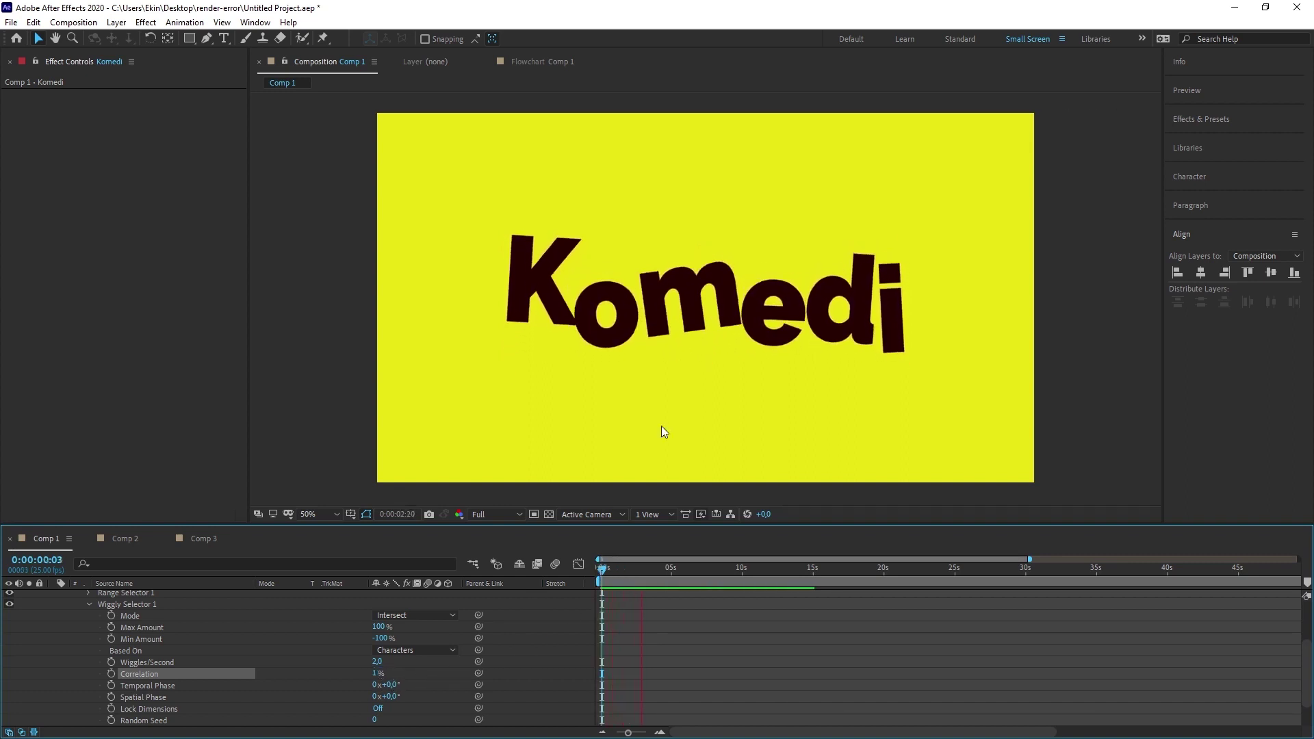
key("space")
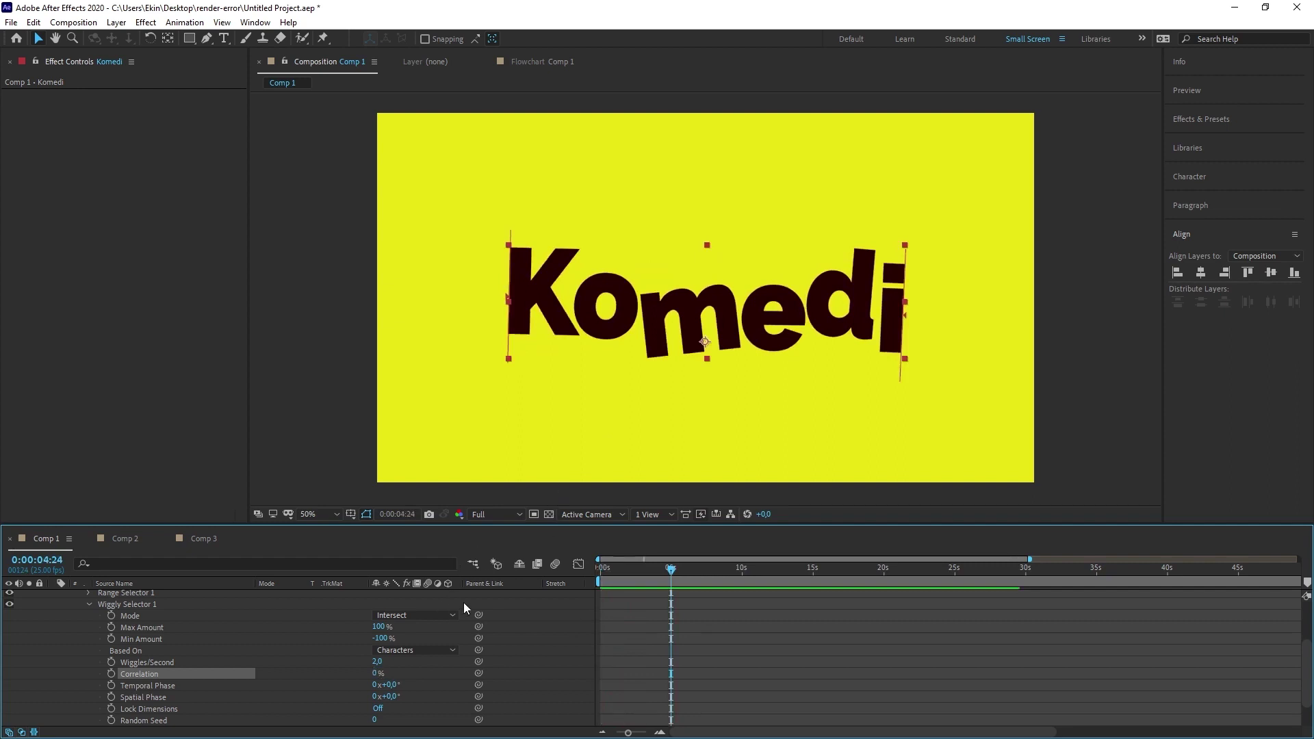
Set Wiggles/Second to 5 and preview the result
left_click(377, 661)
type("5")
key("Return")
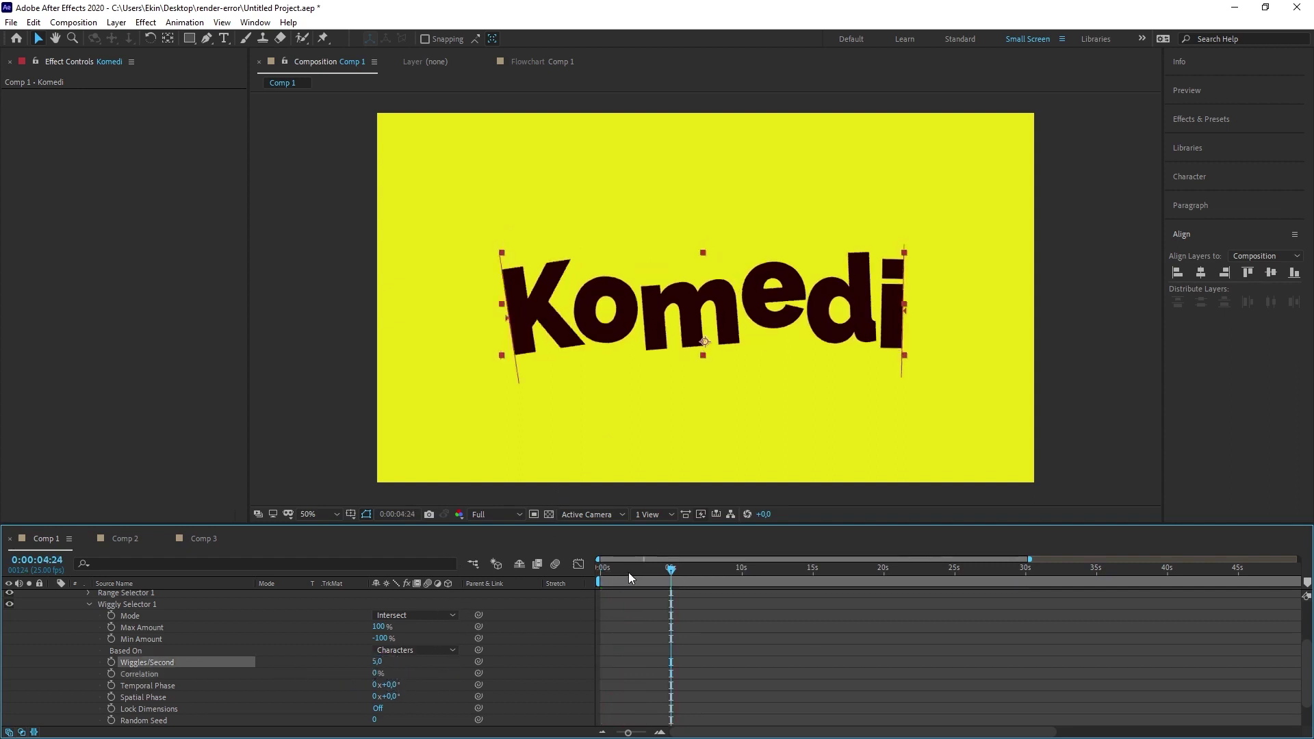
left_click_drag(624, 568, 555, 572)
key("space")
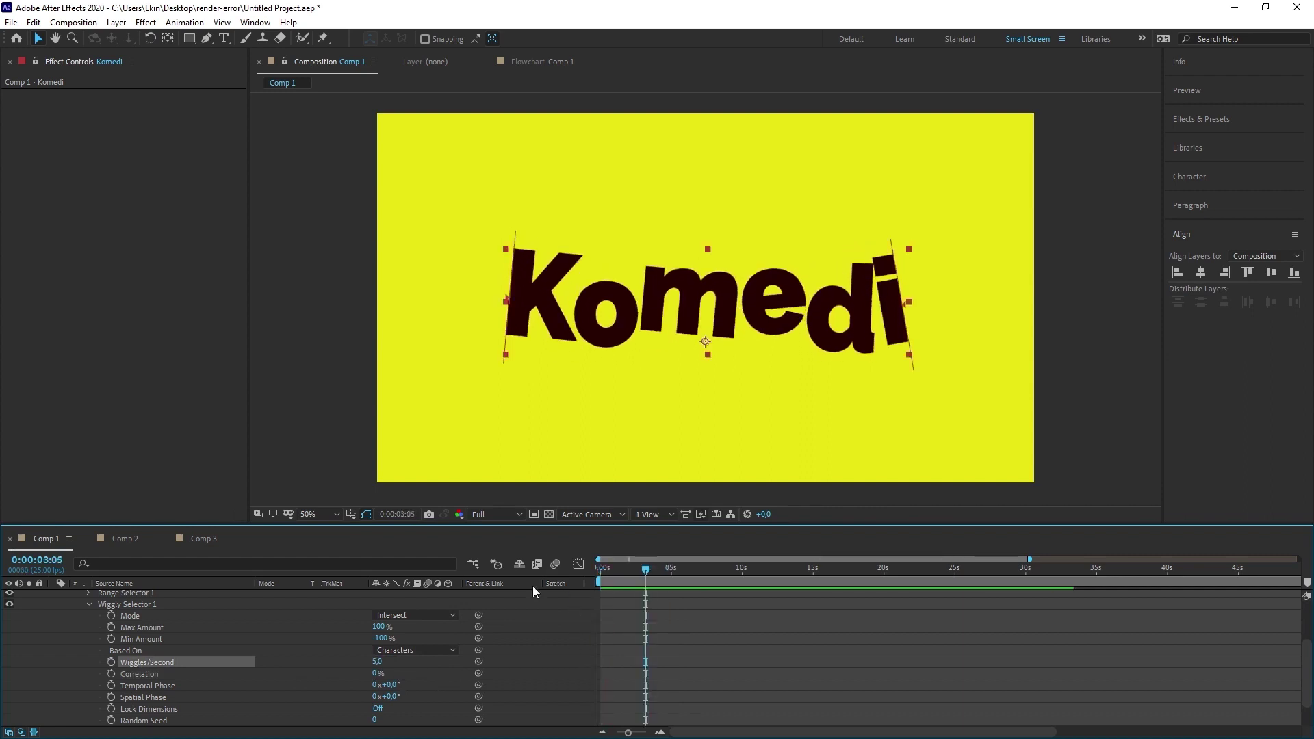
Try 1 wiggle per second, then settle on 4 and preview from the start
left_click(376, 663)
type("1")
key("Return")
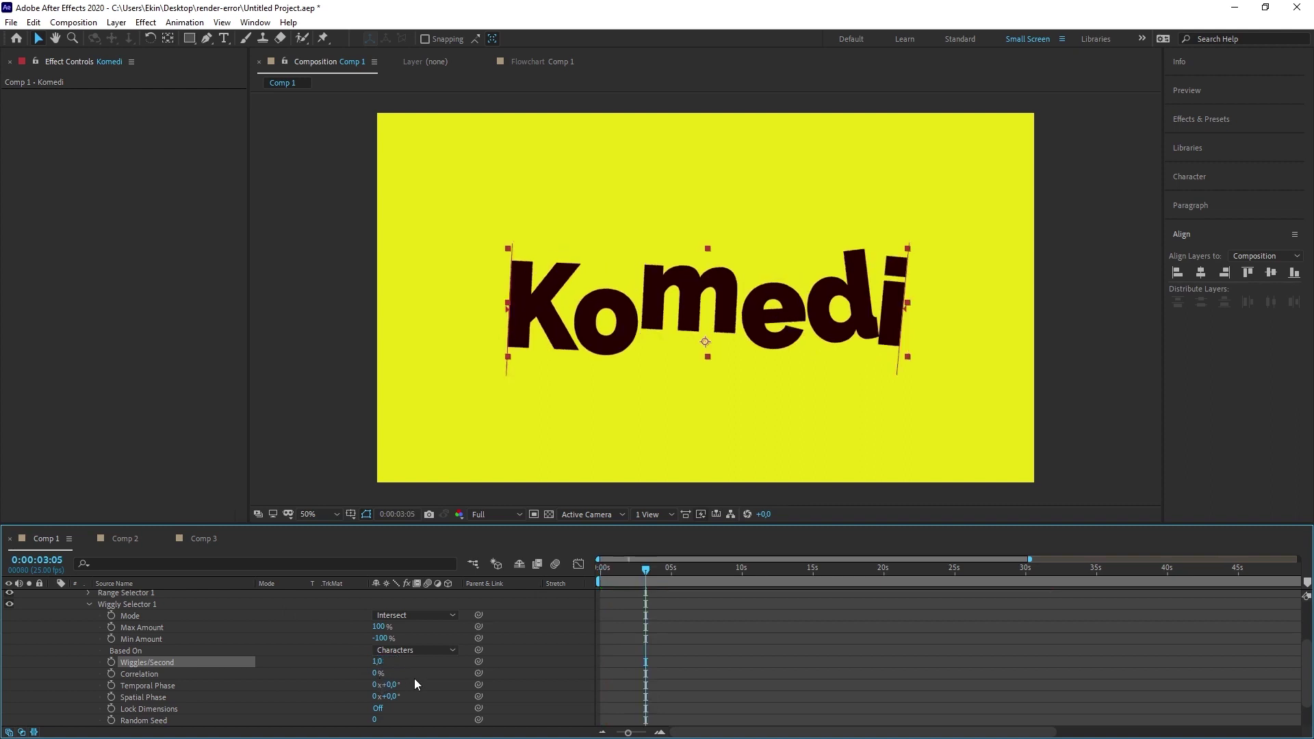
key("space")
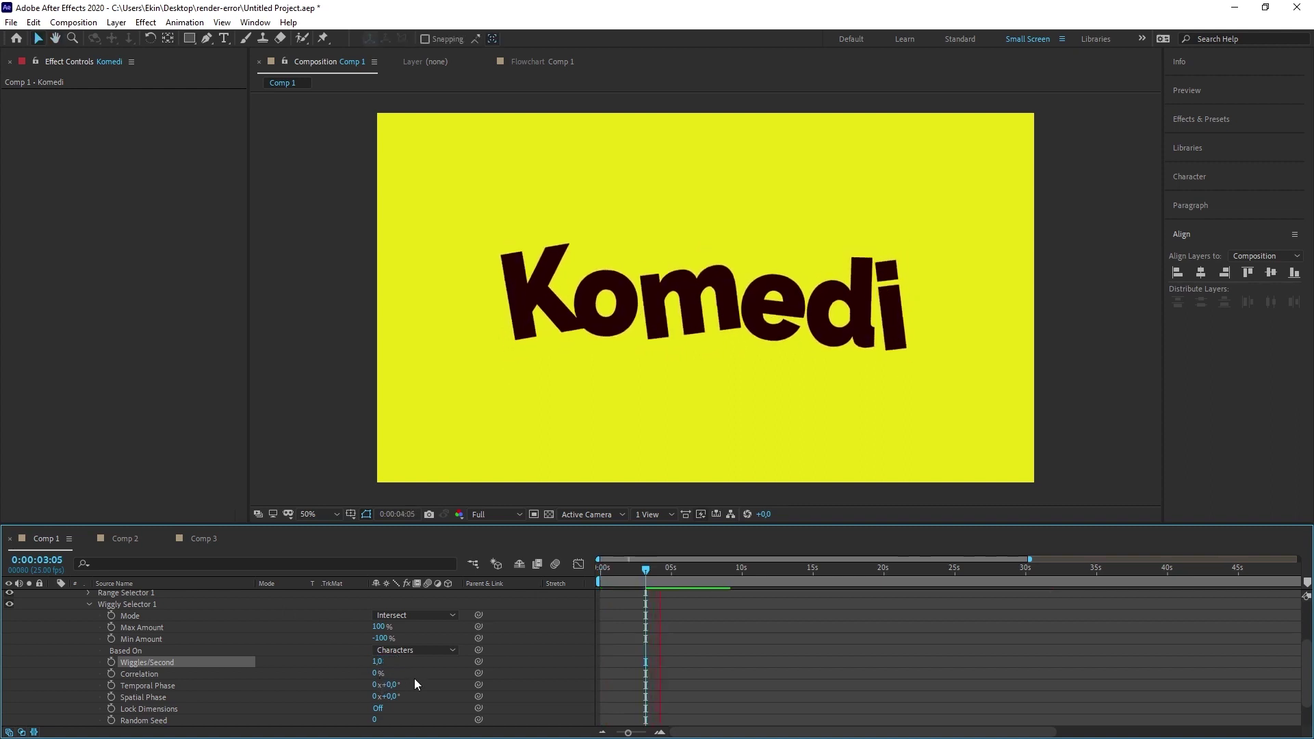
key("space")
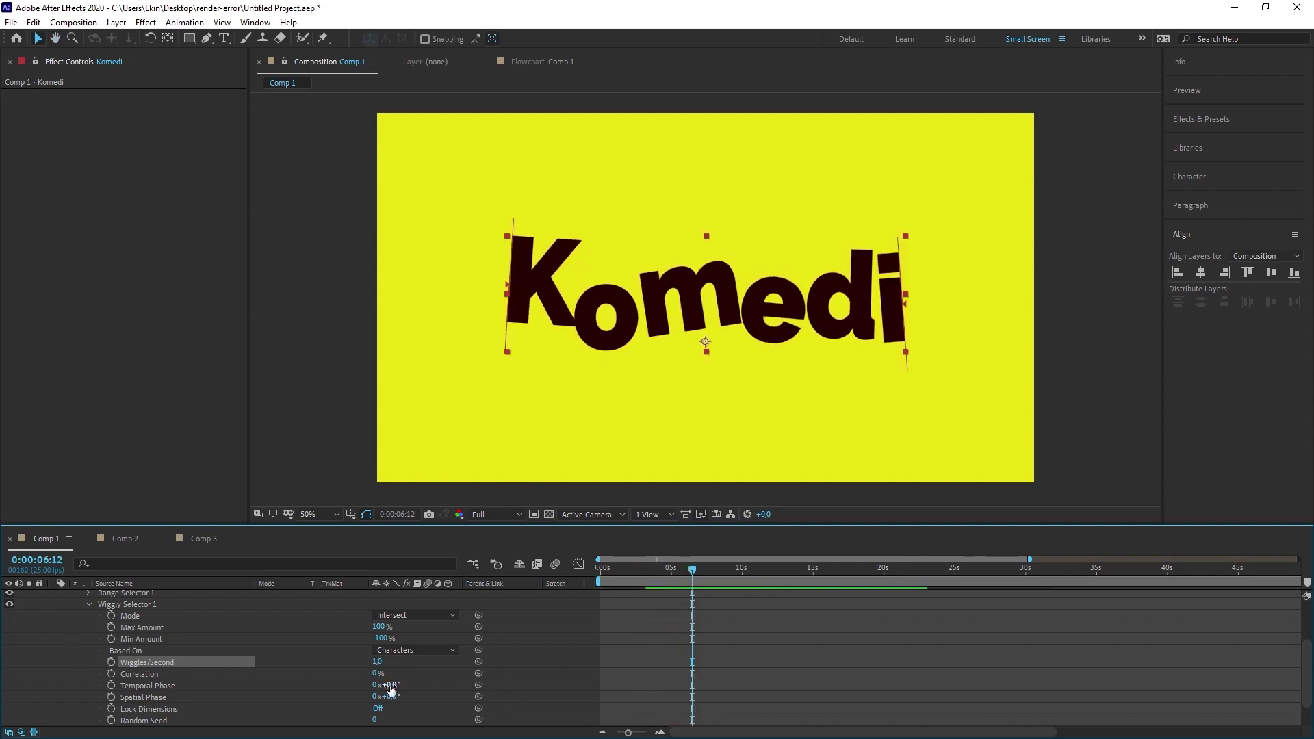
left_click(389, 665)
type("4")
key("Return")
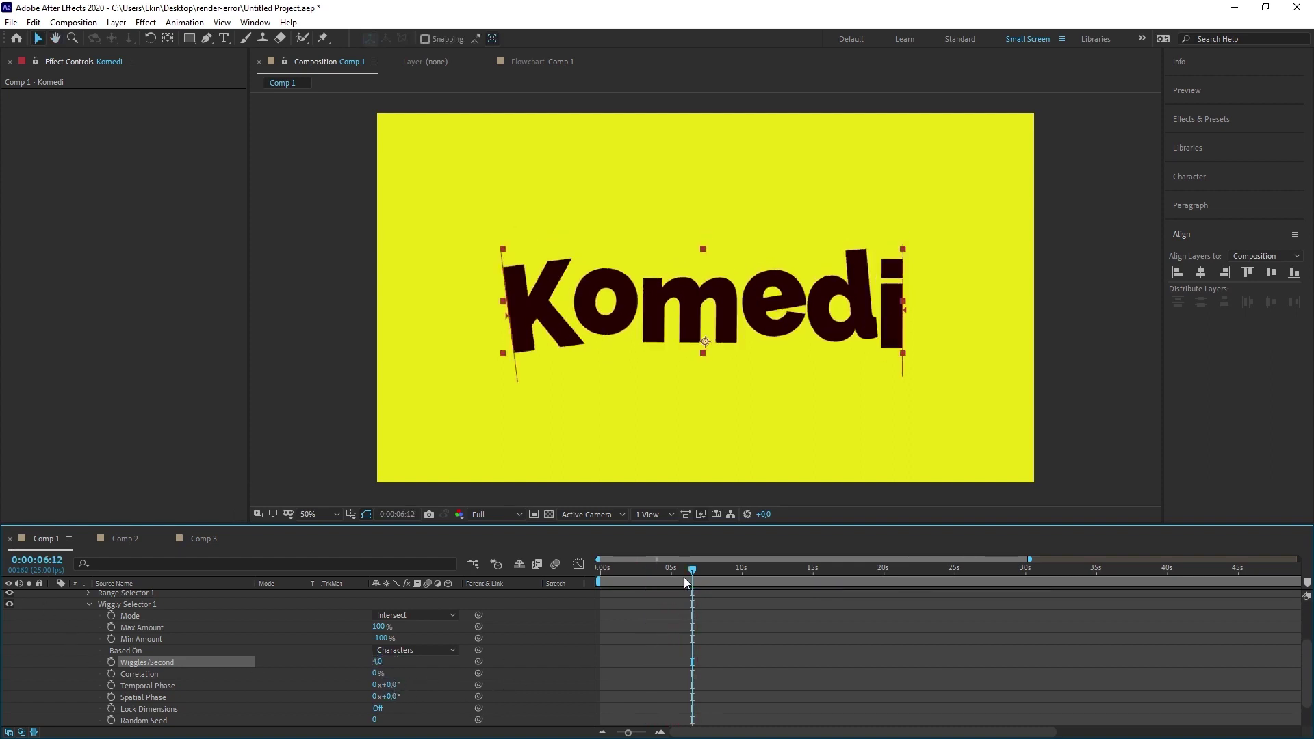
key("Home")
key("space")
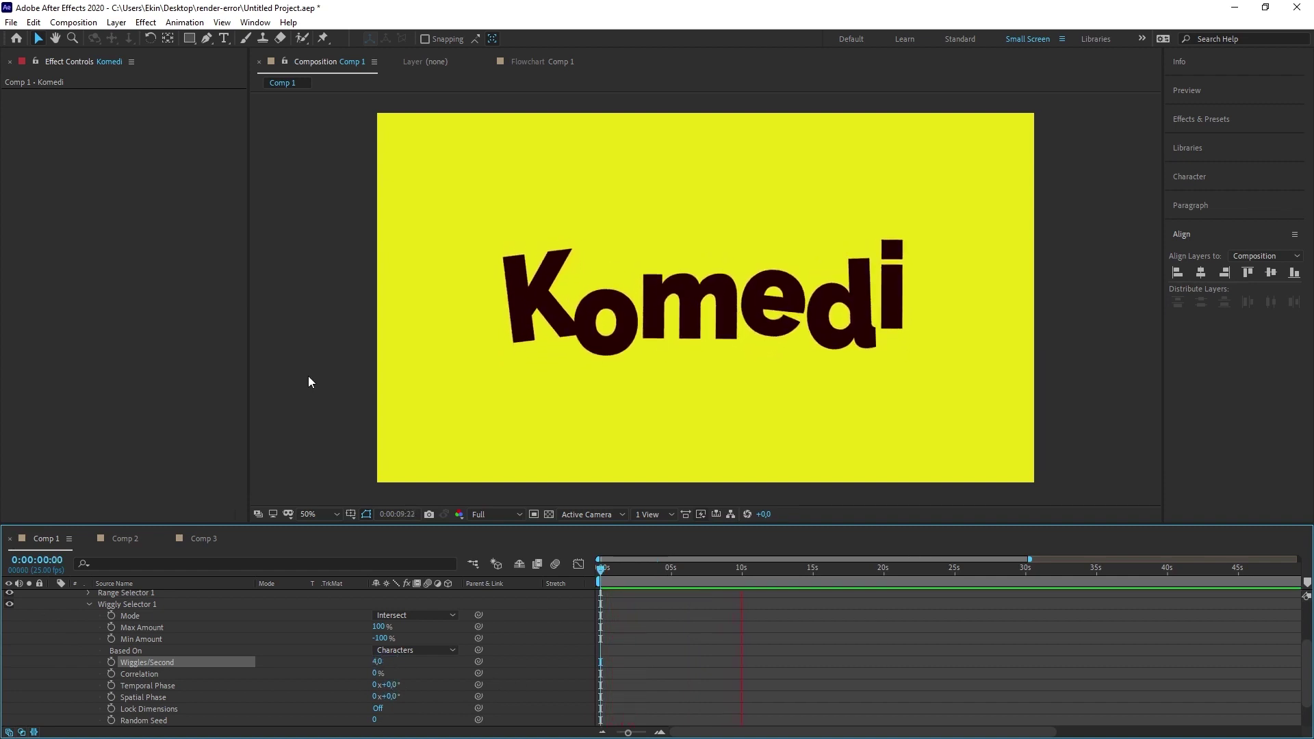
key("space")
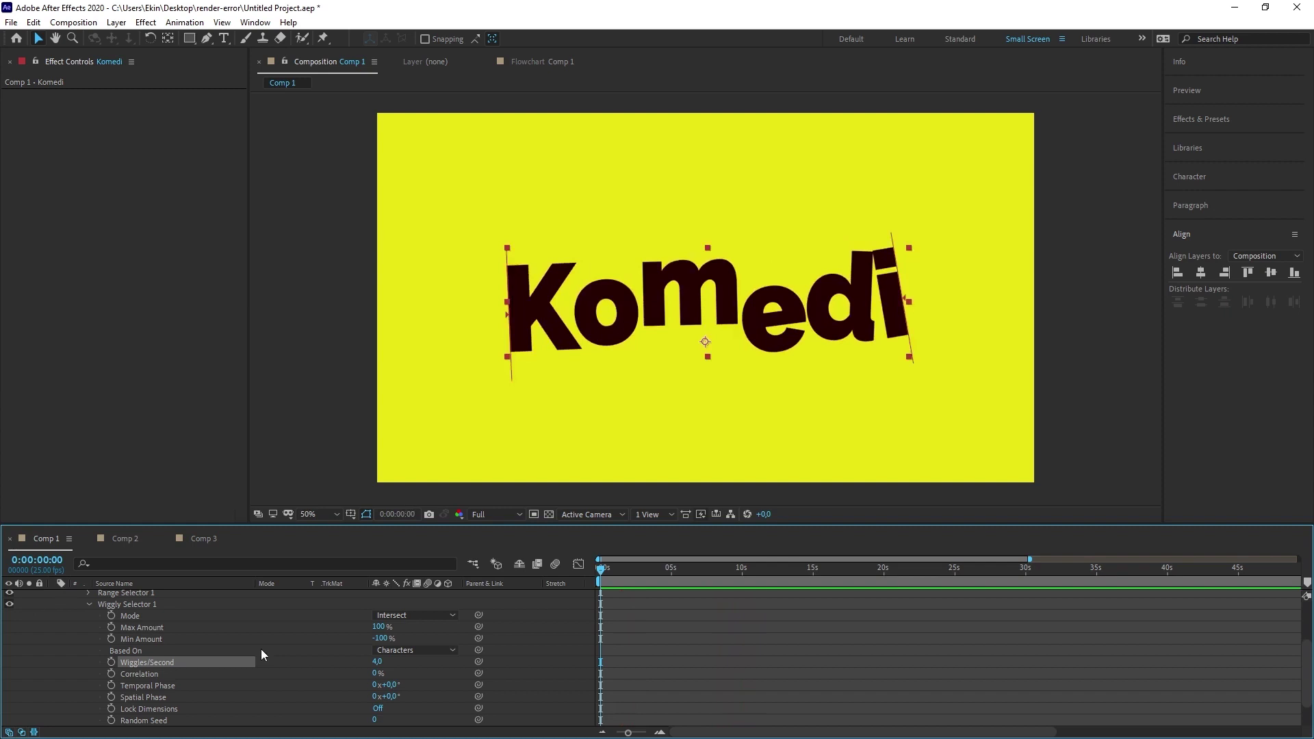